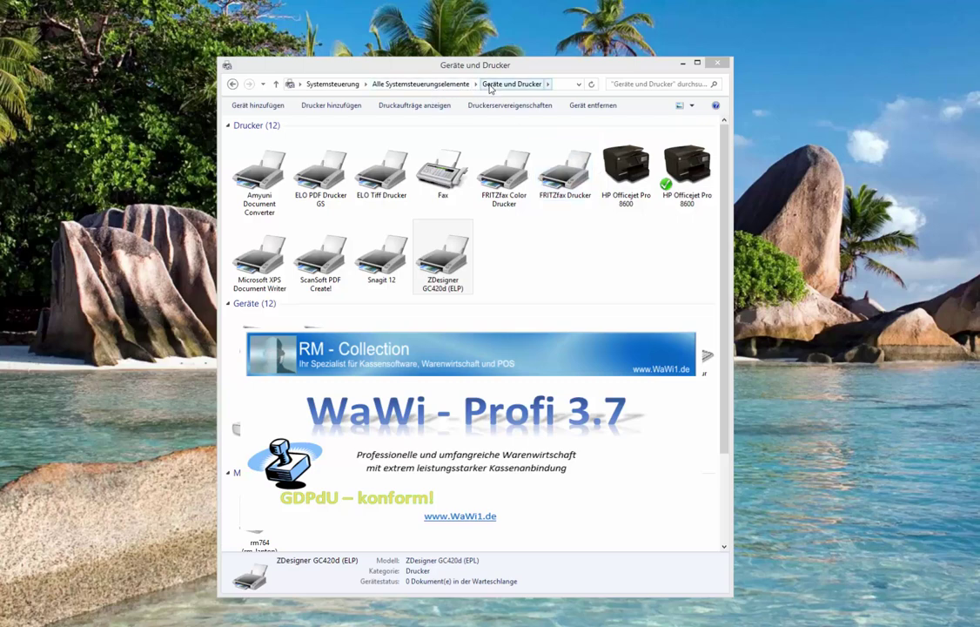
# - Rename the printer ZDesigner GC420d (ELP) as ZDesignerGC420d, without spaces or suffix, in its printer properties
pyautogui.rightClick(456, 273)
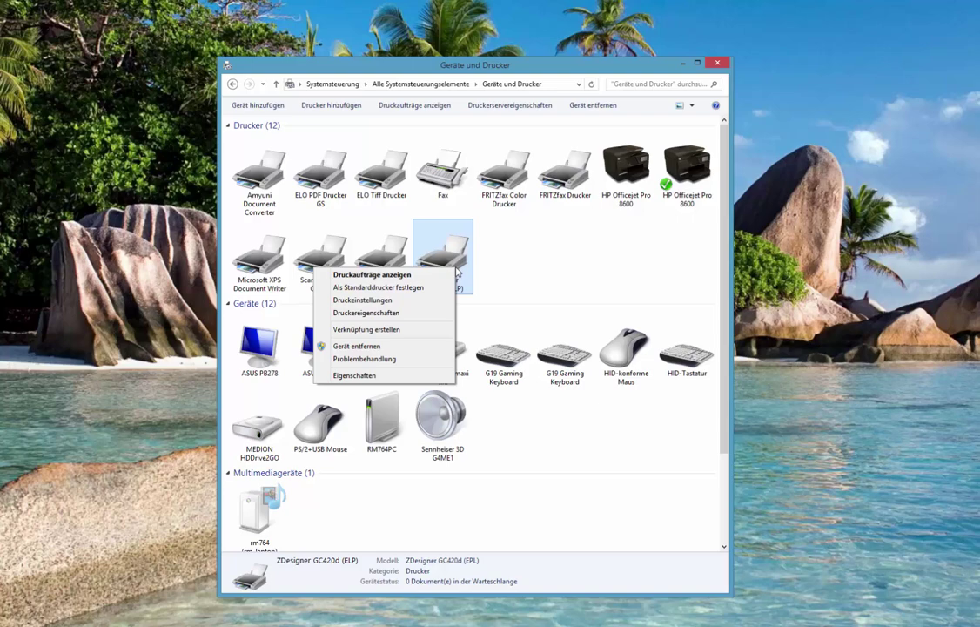
pyautogui.click(422, 315)
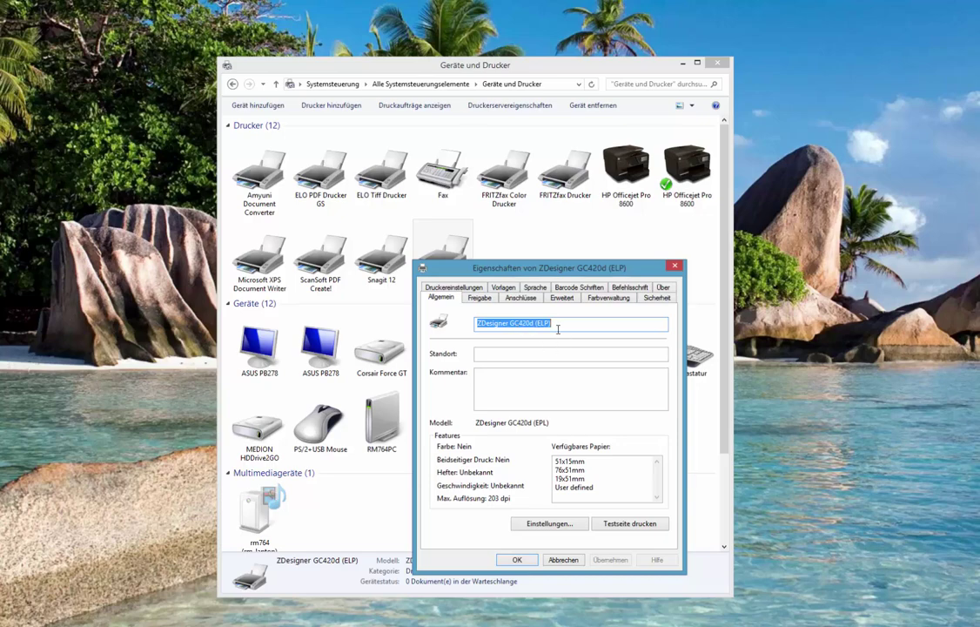
pyautogui.click(555, 324)
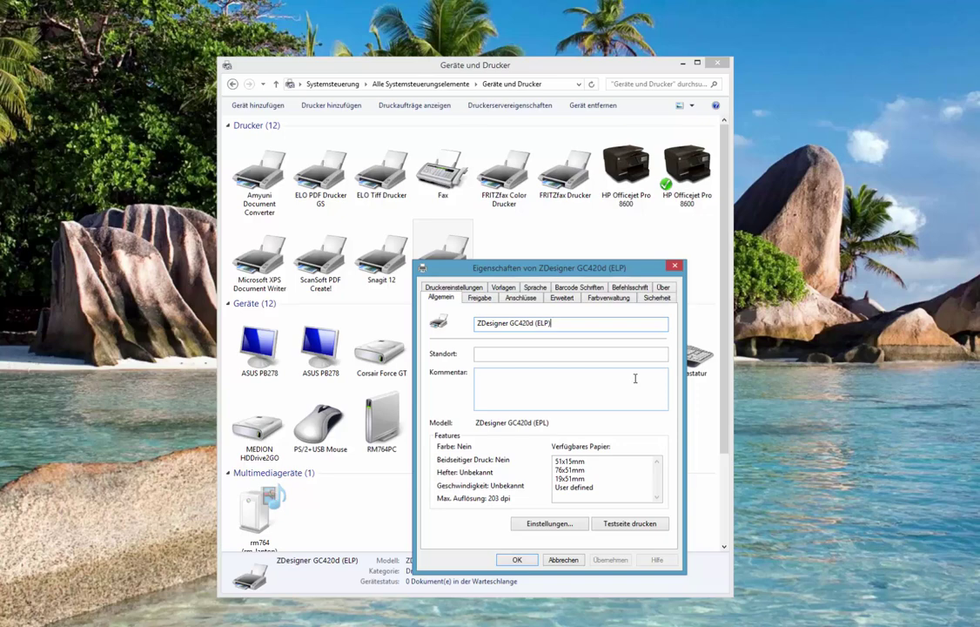
pyautogui.press('BackSpace')
pyautogui.press('BackSpace')
pyautogui.press('BackSpace')
pyautogui.press('BackSpace')
pyautogui.press('BackSpace')
pyautogui.press('BackSpace')
pyautogui.press('Left')
pyautogui.press('Left')
pyautogui.press('Left')
pyautogui.press('Left')
pyautogui.press('BackSpace')
pyautogui.hotkey('shift', 'Home')
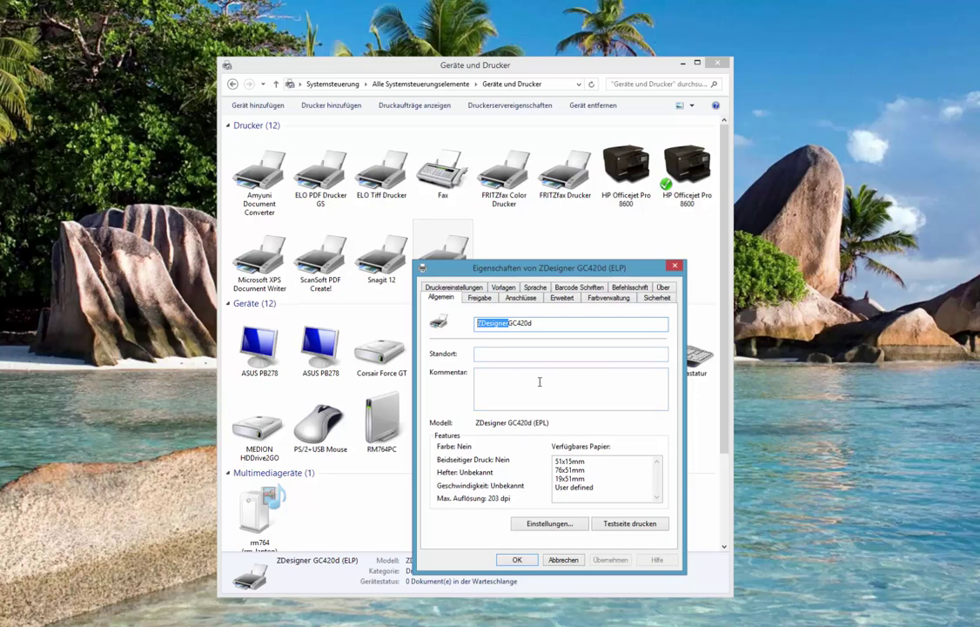
pyautogui.moveTo(546, 268); pyautogui.dragTo(681, 279)
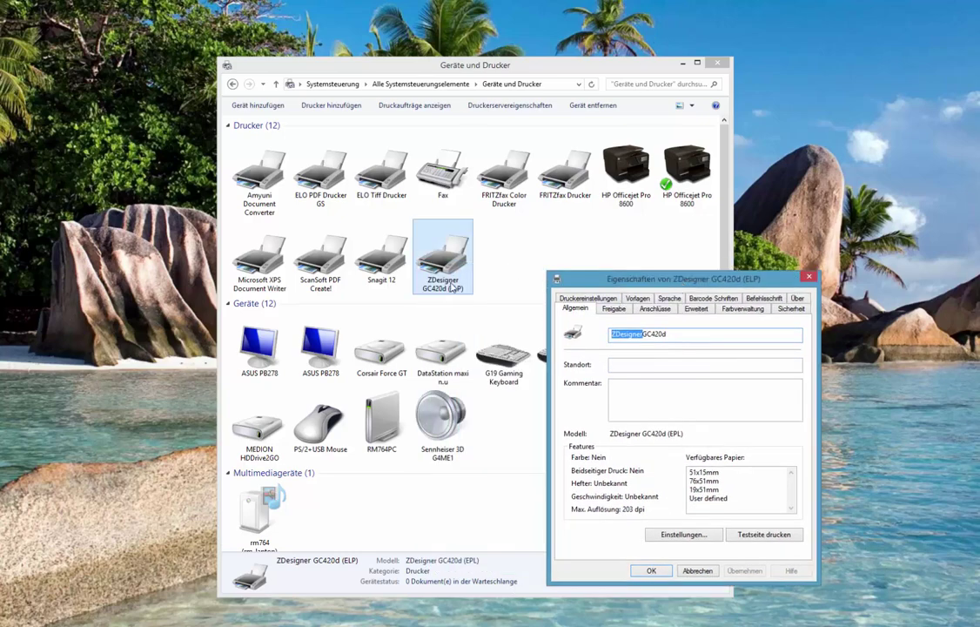
pyautogui.click(651, 570)
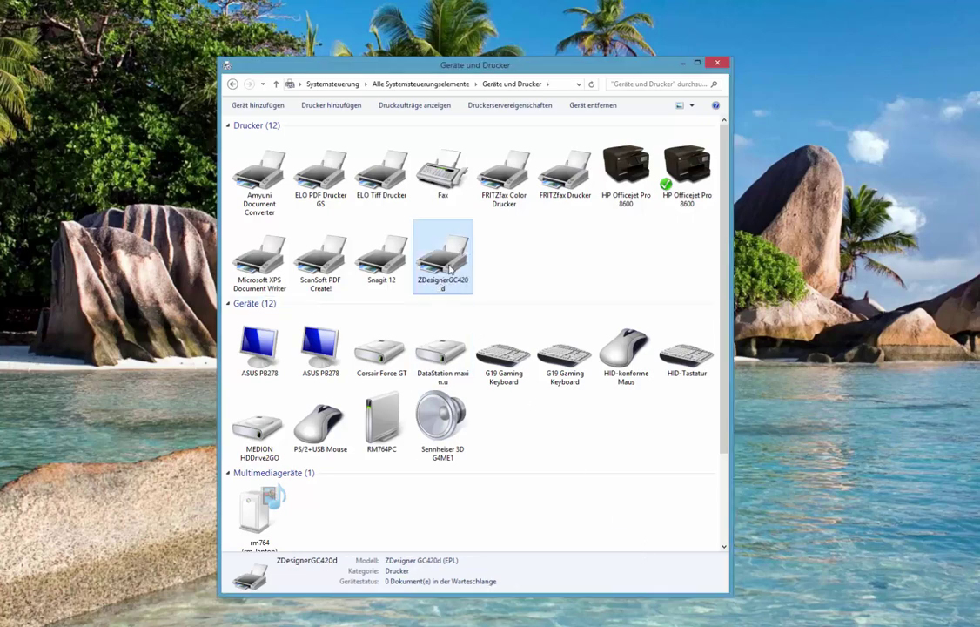
# - Open the label templates in the print settings of ZDesignerGC420d and delete the 19x51mm template
pyautogui.rightClick(450, 269)
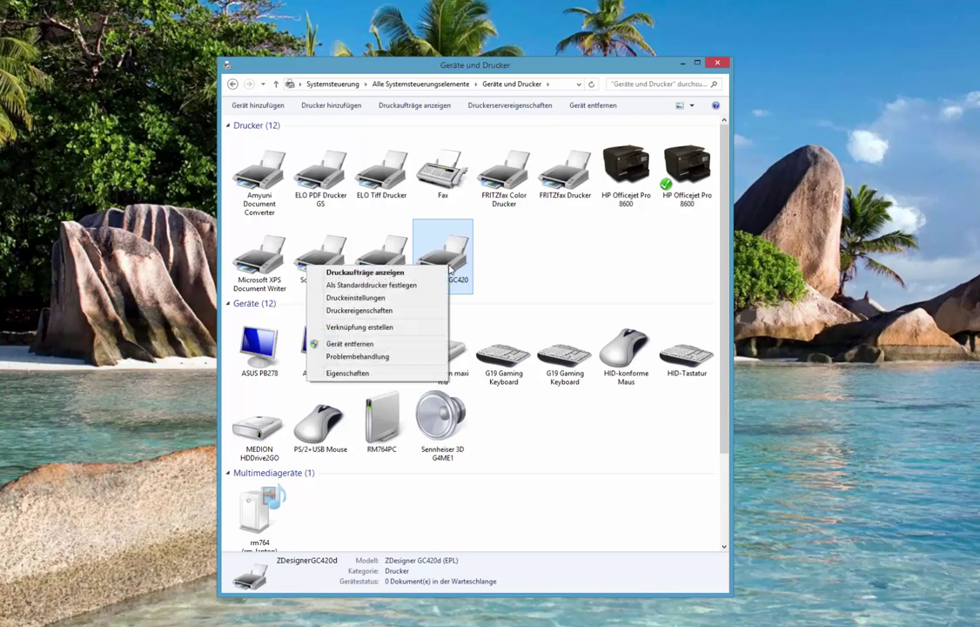
pyautogui.click(423, 314)
pyautogui.moveTo(449, 320); pyautogui.dragTo(409, 243)
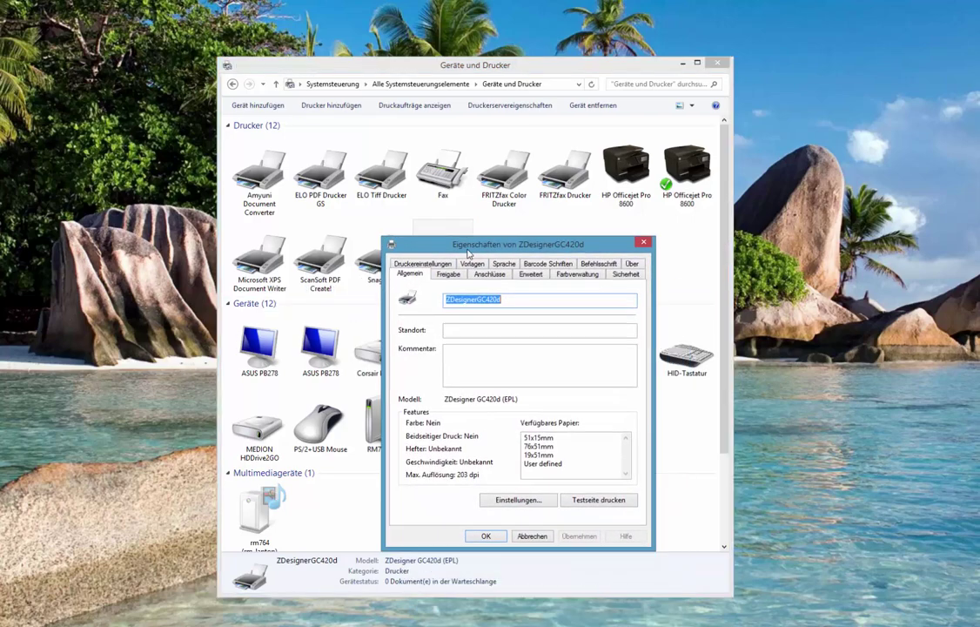
pyautogui.click(521, 503)
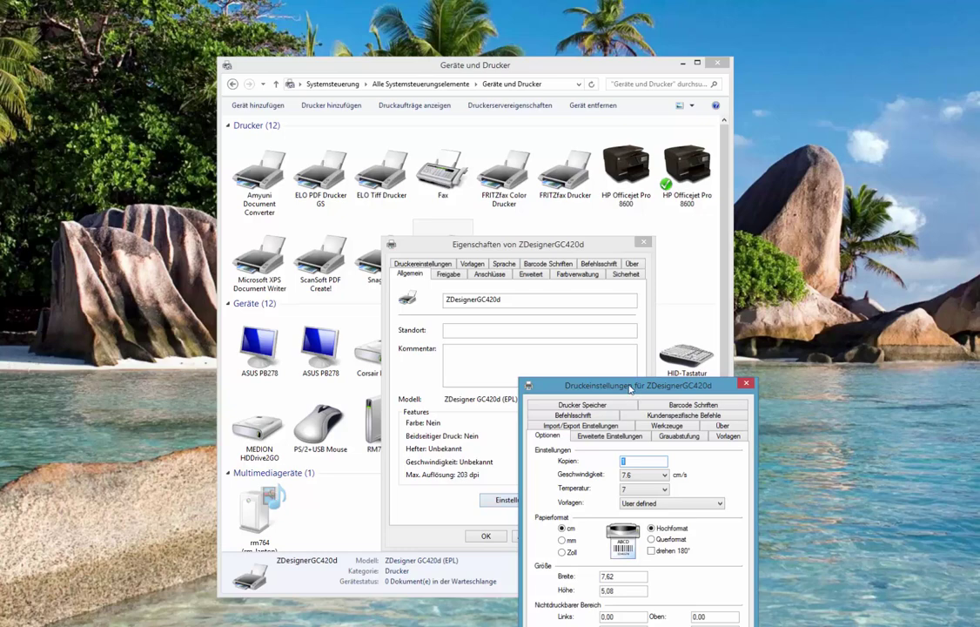
pyautogui.moveTo(570, 389); pyautogui.dragTo(466, 167)
pyautogui.click(625, 217)
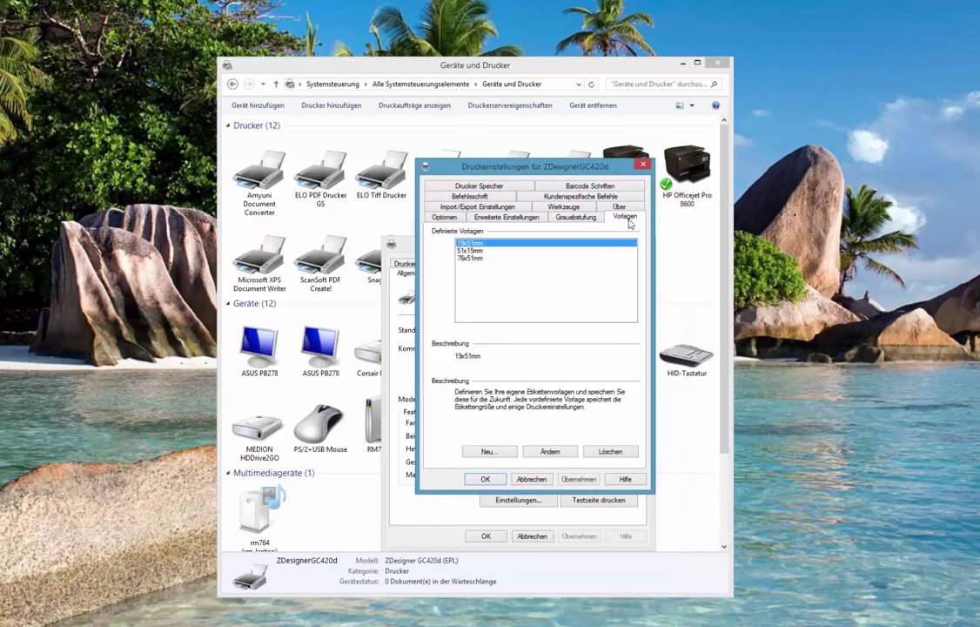
pyautogui.moveTo(626, 167); pyautogui.dragTo(544, 217)
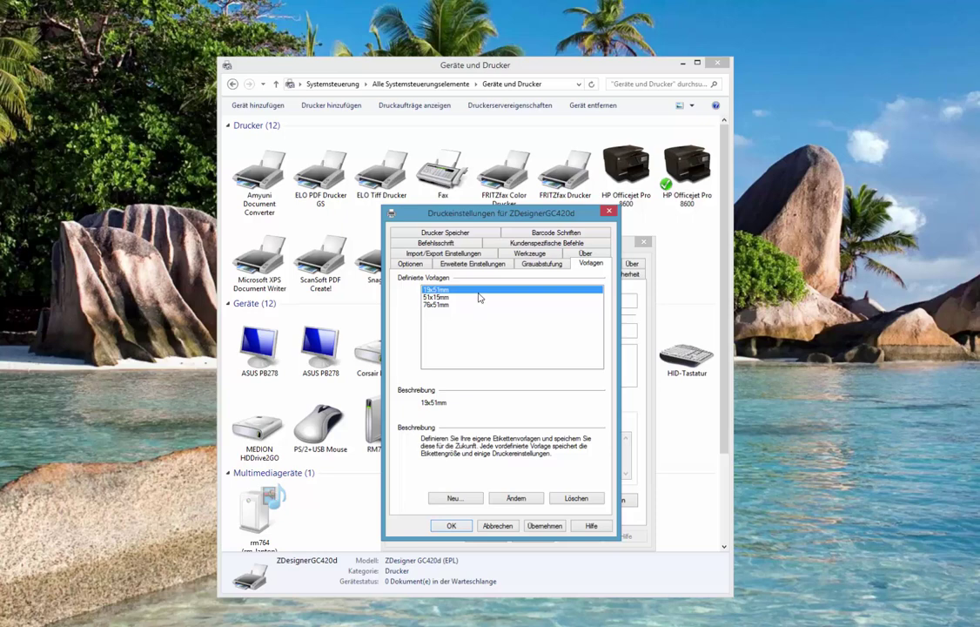
pyautogui.press('Return')
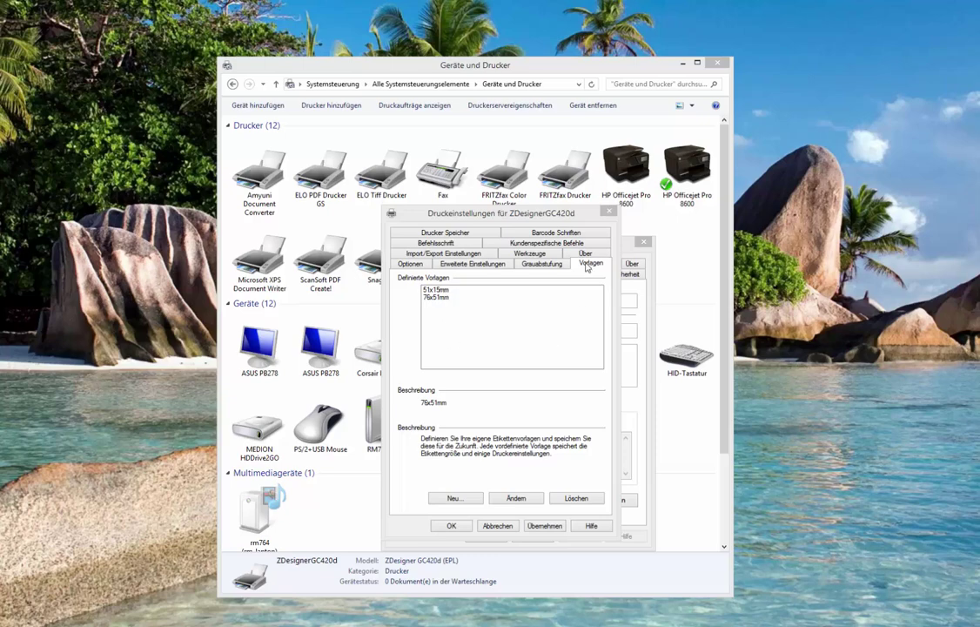
# - Create a label template named 19x51mm with a label width of 1,9 cm and a label height of 5,1 cm
pyautogui.click(454, 501)
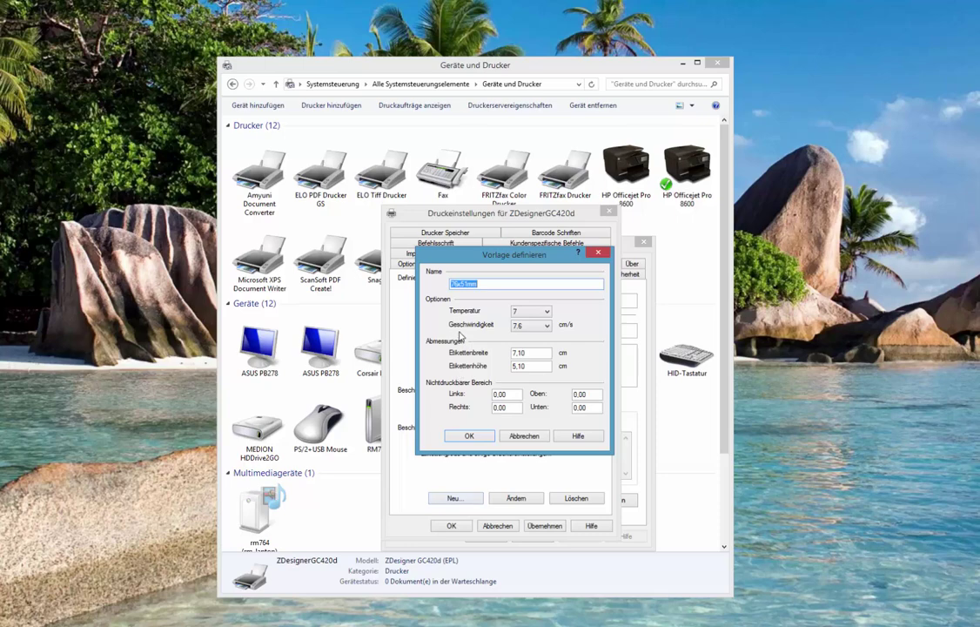
pyautogui.write('15')
pyautogui.press('BackSpace')
pyautogui.press('BackSpace')
pyautogui.write('19x51mm')
pyautogui.doubleClick(521, 353)
pyautogui.write('1,9')
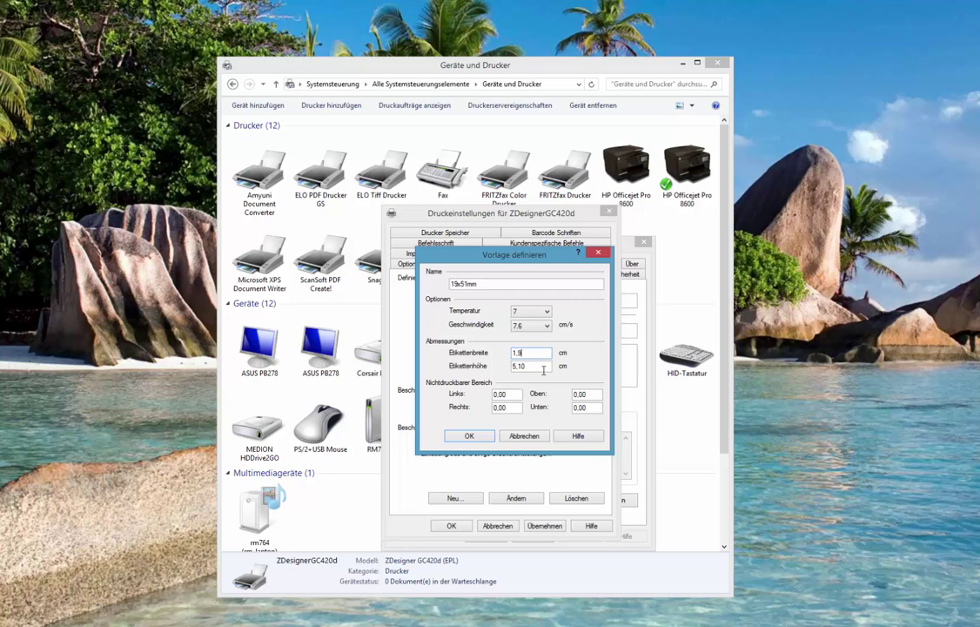
pyautogui.press('Tab')
pyautogui.write('5,1')
pyautogui.click(468, 437)
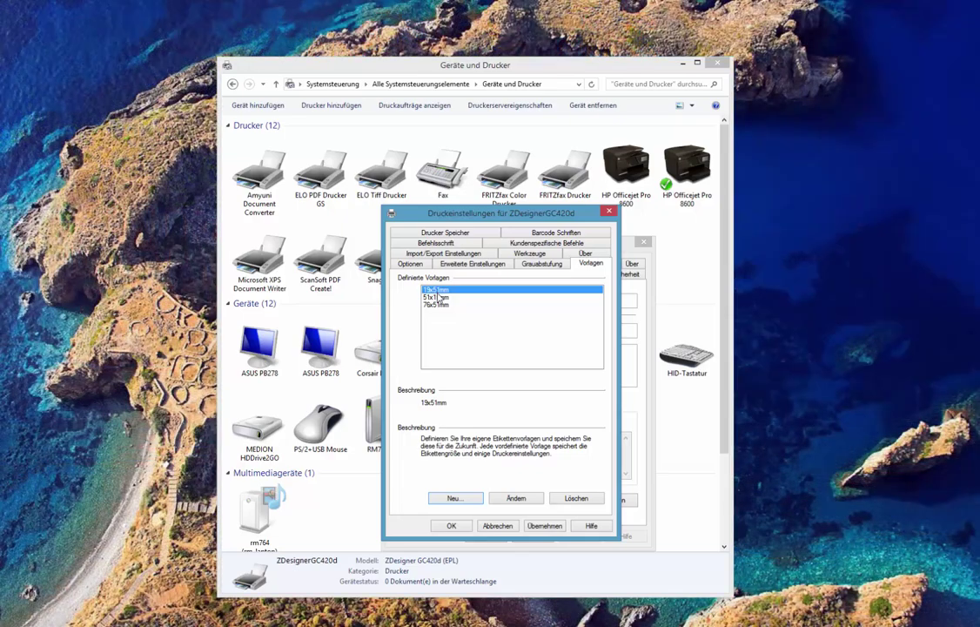
# - Apply the print settings and confirm the printer properties of ZDesignerGC420d
pyautogui.click(544, 527)
pyautogui.click(451, 526)
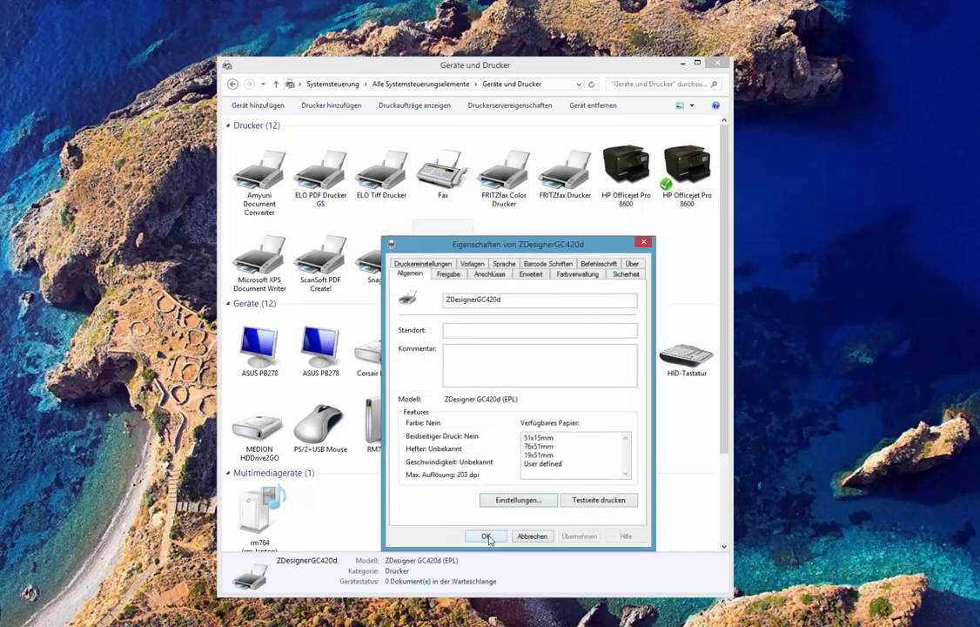
pyautogui.click(485, 536)
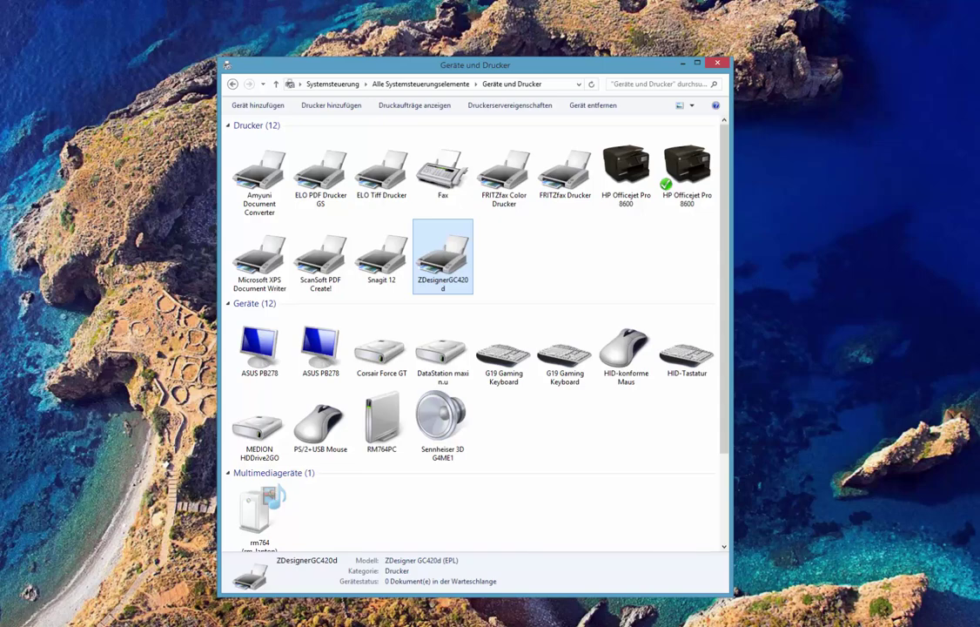
# - Switch to WaWi-Profi 3.x and open the printer assignments in the hardware administration
pyautogui.click(682, 64)
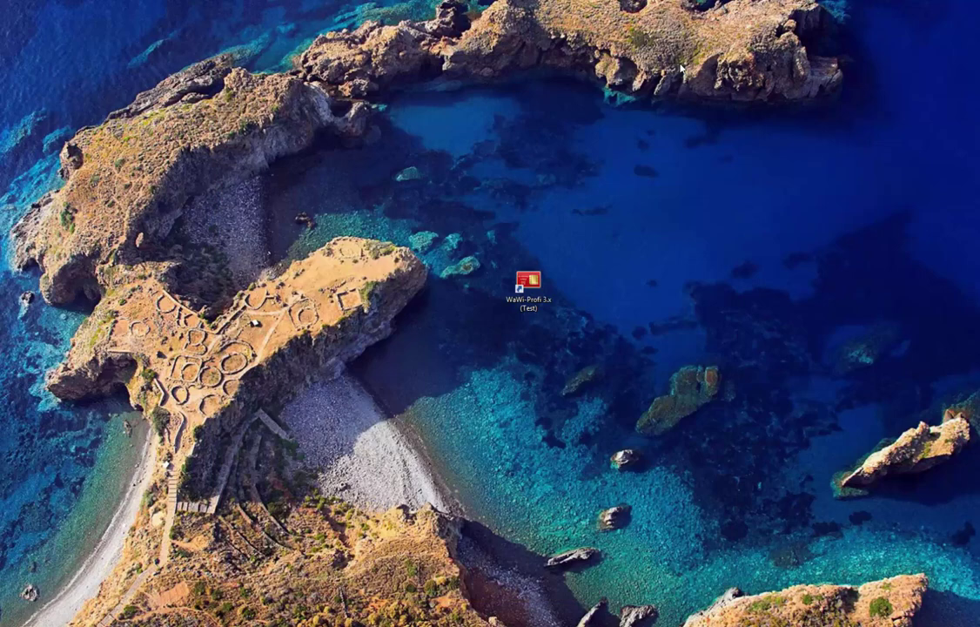
pyautogui.doubleClick(522, 283)
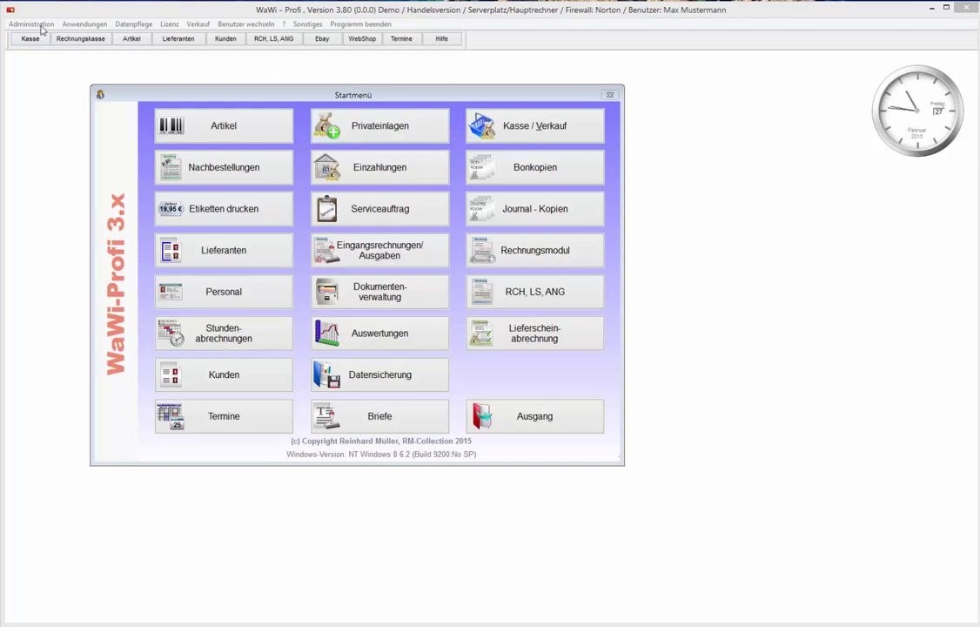
pyautogui.click(41, 26)
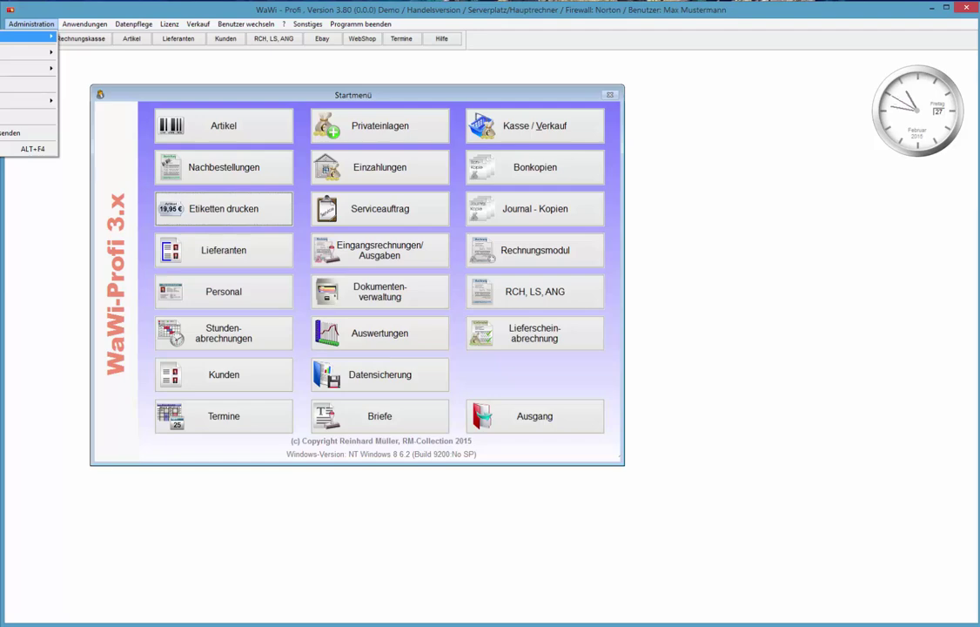
pyautogui.click(43, 36)
pyautogui.click(198, 84)
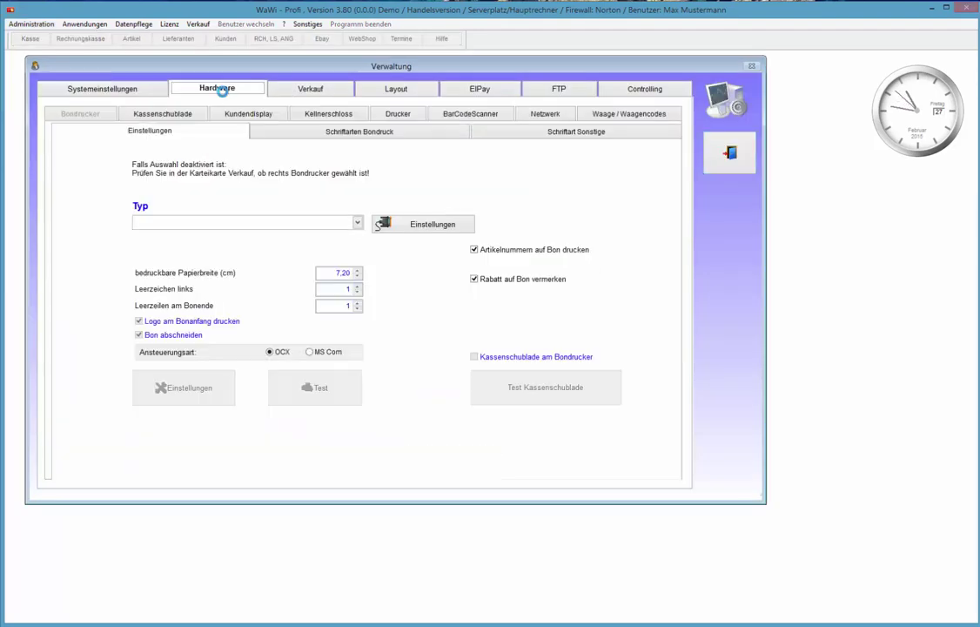
pyautogui.click(398, 112)
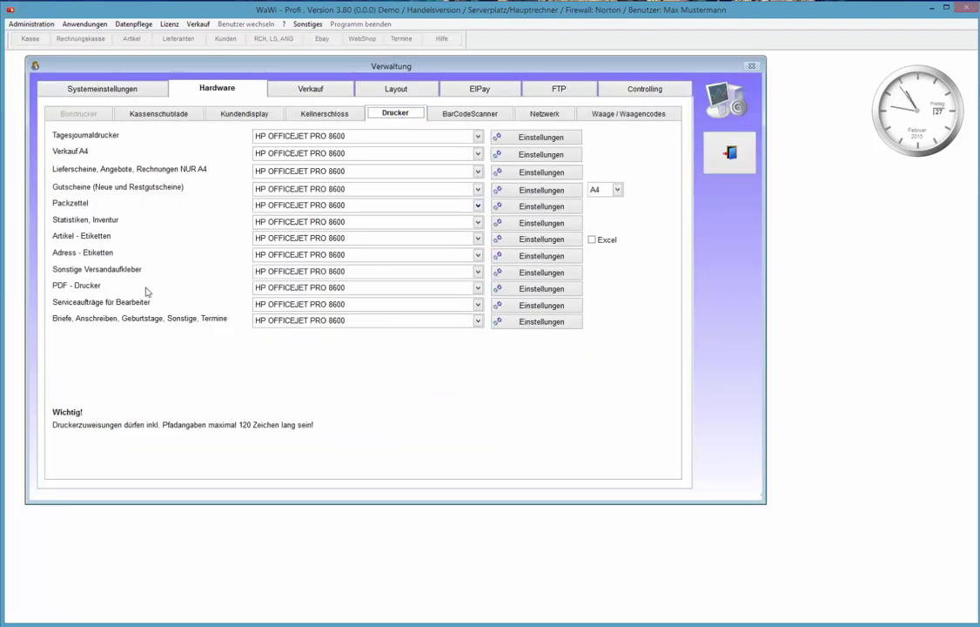
# - Assign ZDesignerGC420d as the printer for Artikel - Etiketten and close the administration
pyautogui.click(261, 238)
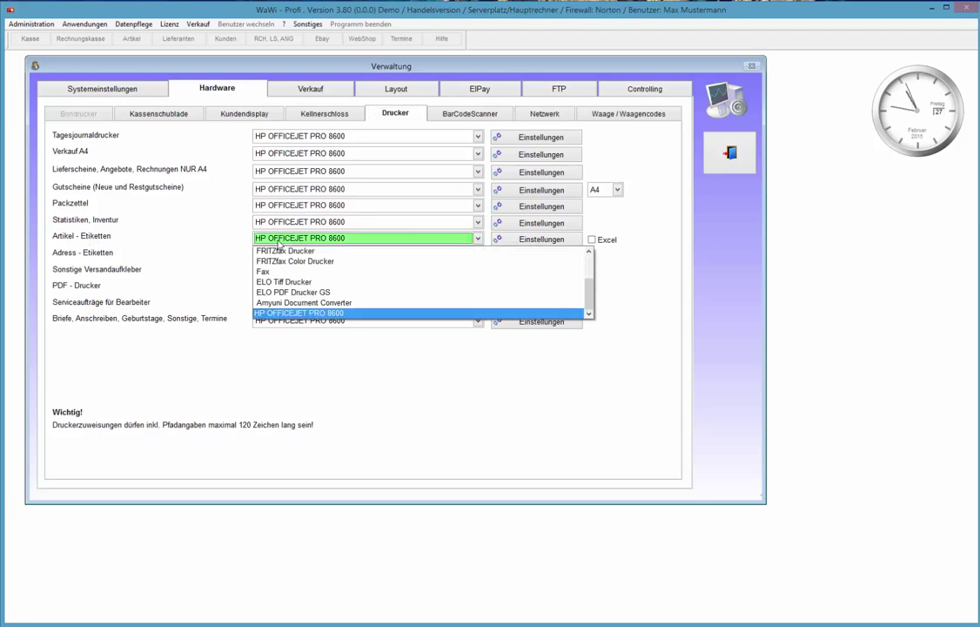
pyautogui.scroll(2, 581, 265)
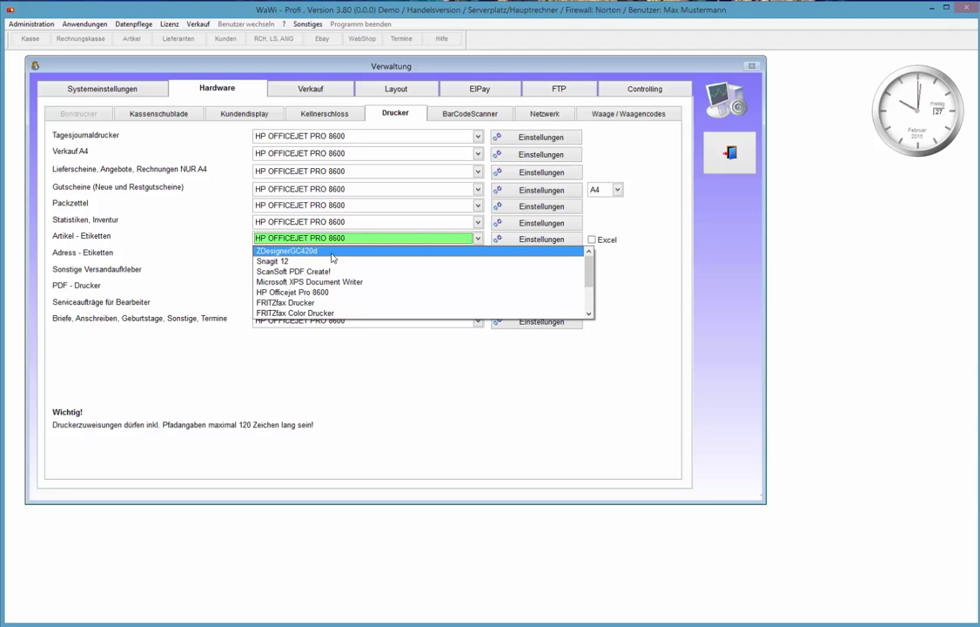
pyautogui.click(285, 252)
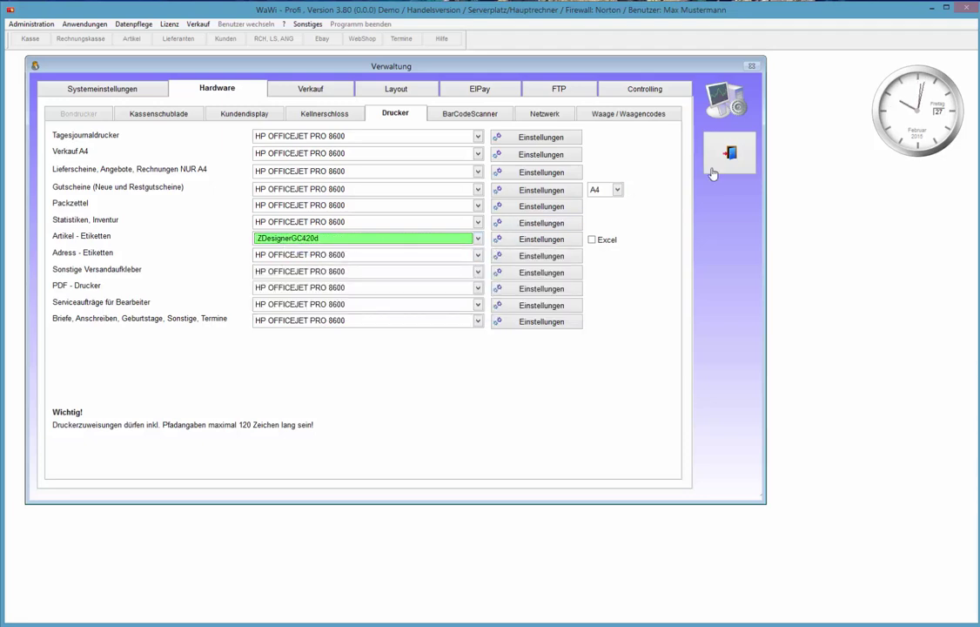
pyautogui.click(729, 155)
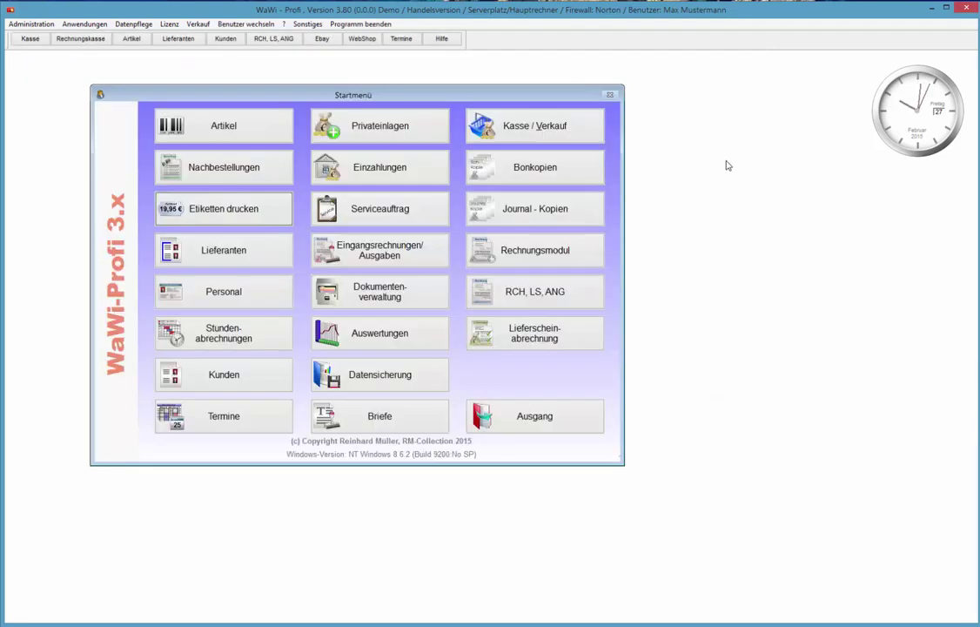
# - Open and leave label printing while keeping the stored labels, and open the article master (Artikelstamm)
pyautogui.click(207, 210)
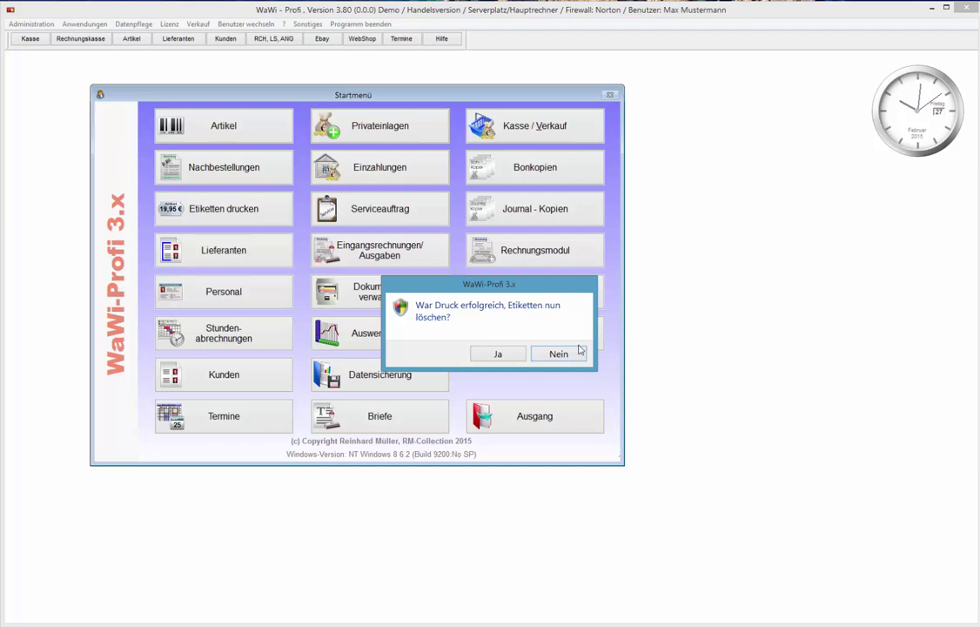
pyautogui.click(498, 354)
pyautogui.click(224, 126)
pyautogui.click(387, 255)
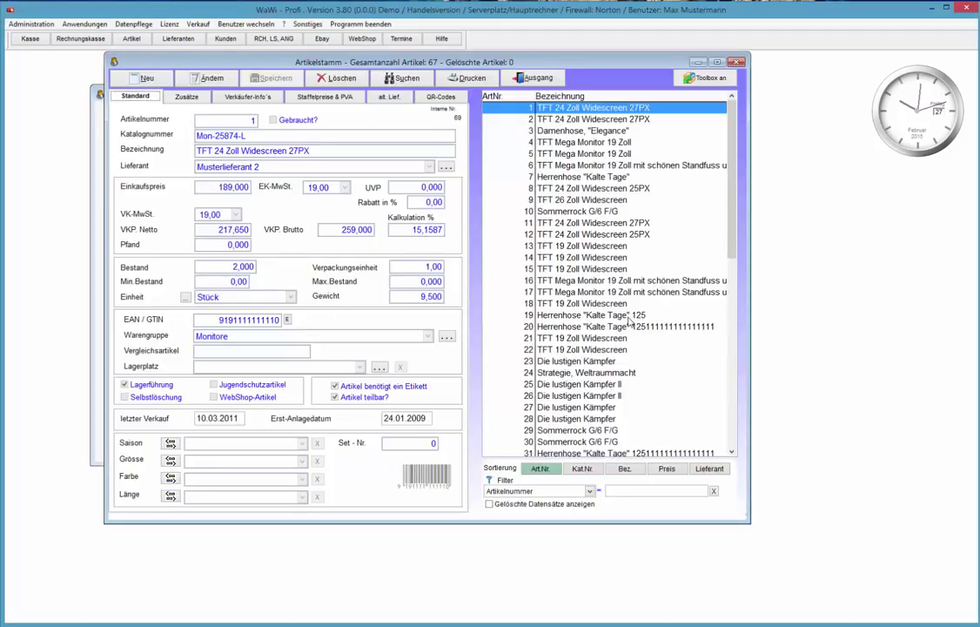
# - Create 1 label for article 1003, Festplatte Supperschnell 150GB, and return to the start menu
pyautogui.moveTo(731, 202); pyautogui.dragTo(731, 388)
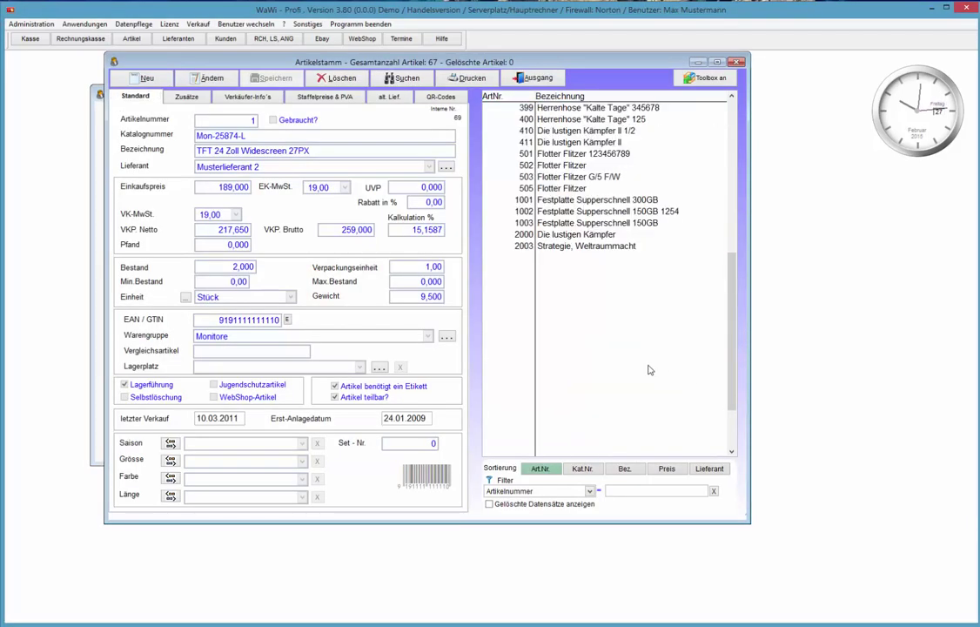
pyautogui.click(571, 223)
pyautogui.rightClick(571, 225)
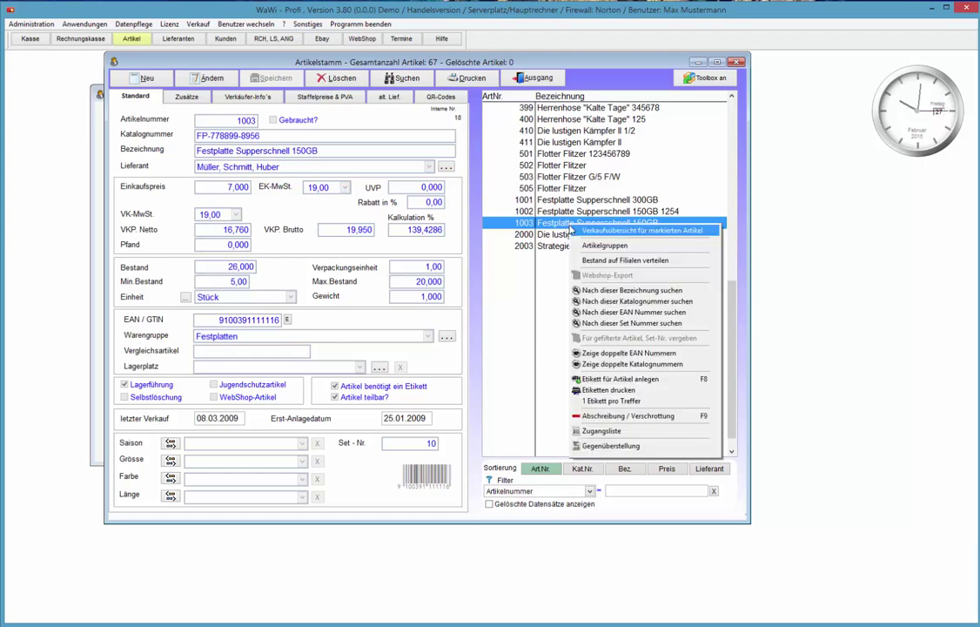
pyautogui.click(633, 380)
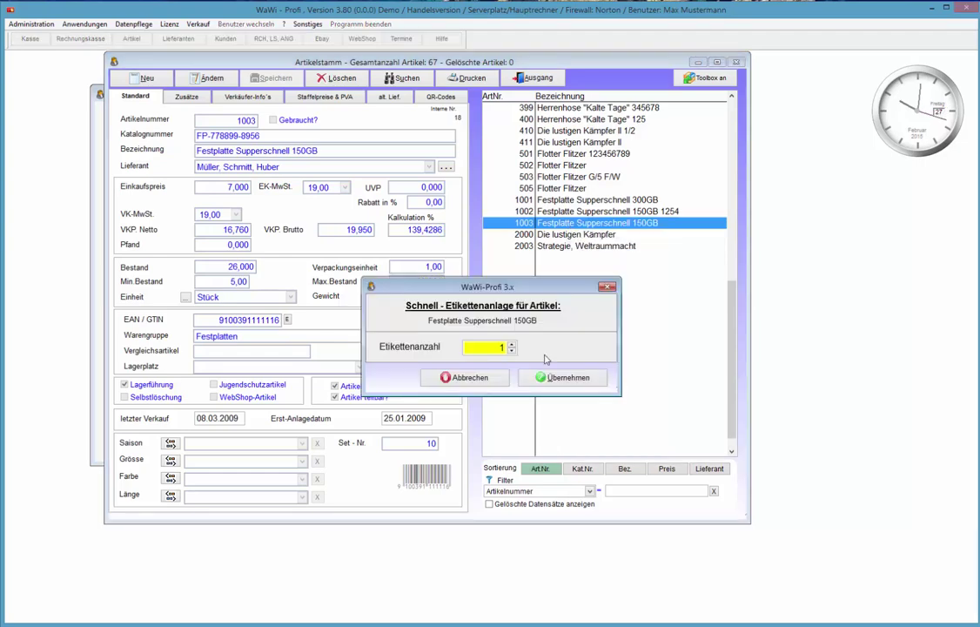
pyautogui.press('Return')
pyautogui.click(546, 84)
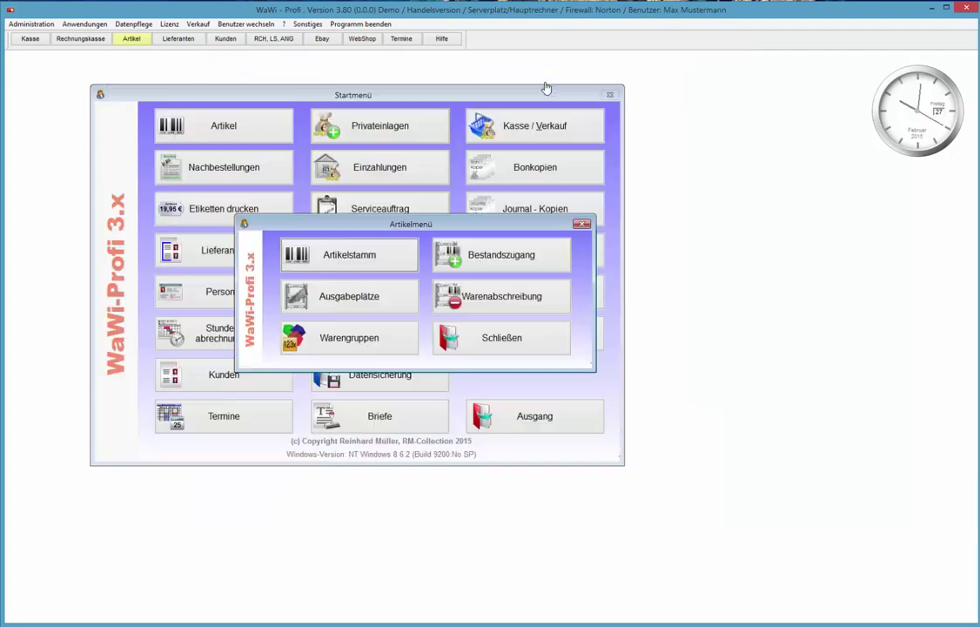
pyautogui.click(438, 336)
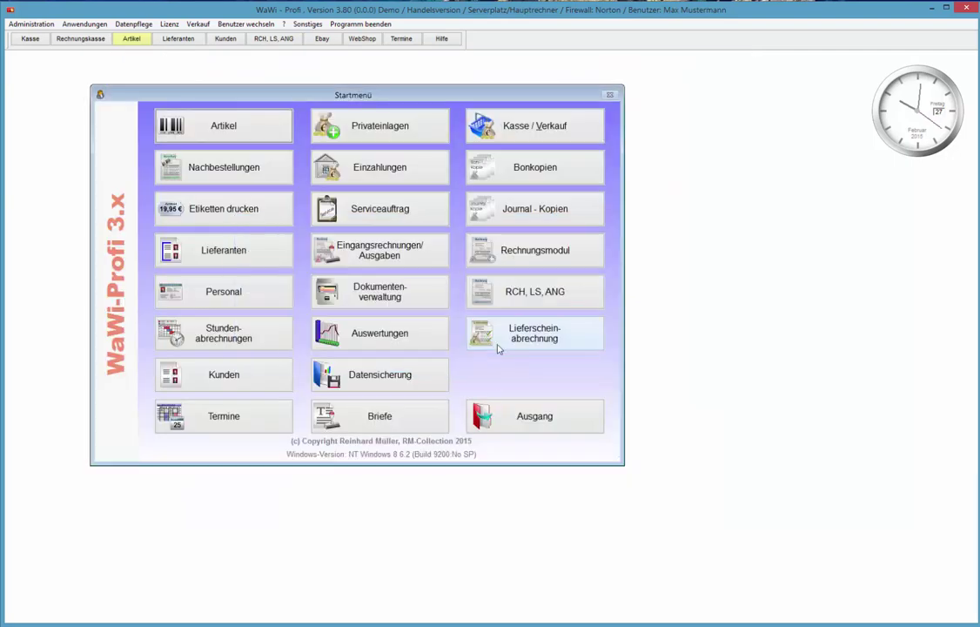
# - Open label printing, choose the _ZEBRA_ARTIKEL.LBX label and create a standard copy of it
pyautogui.click(202, 215)
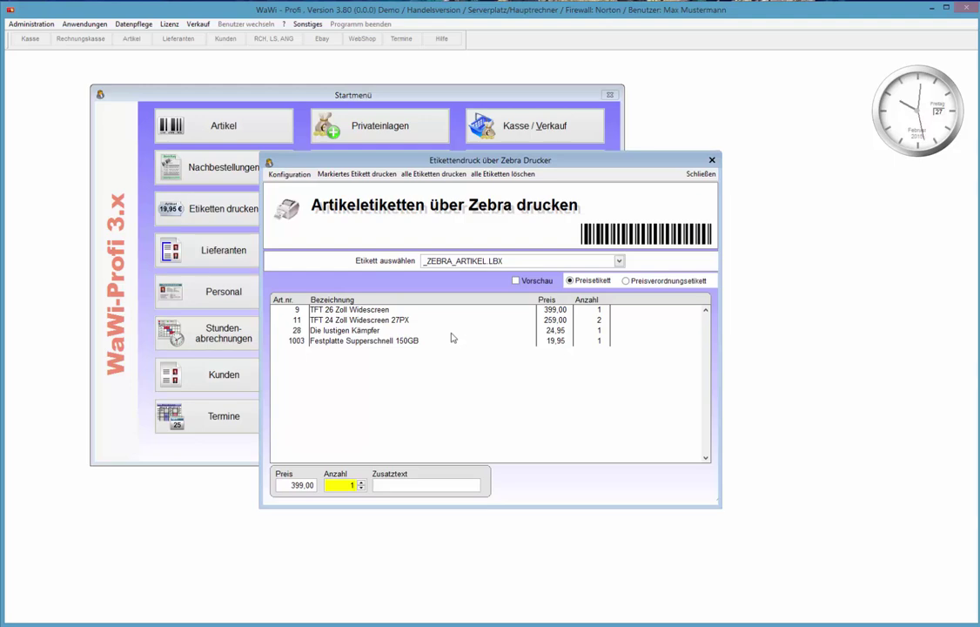
pyautogui.click(558, 263)
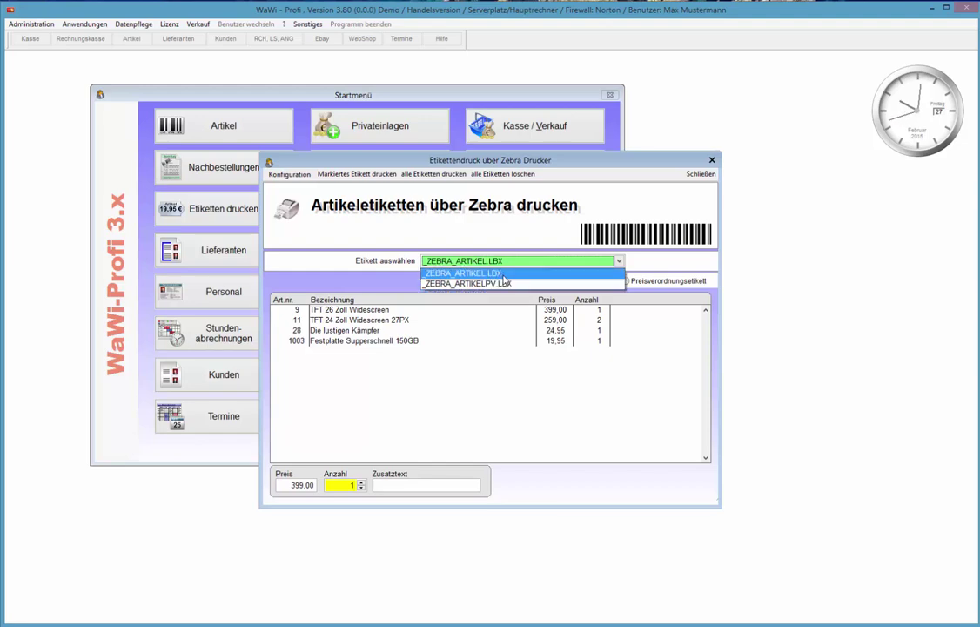
pyautogui.click(501, 272)
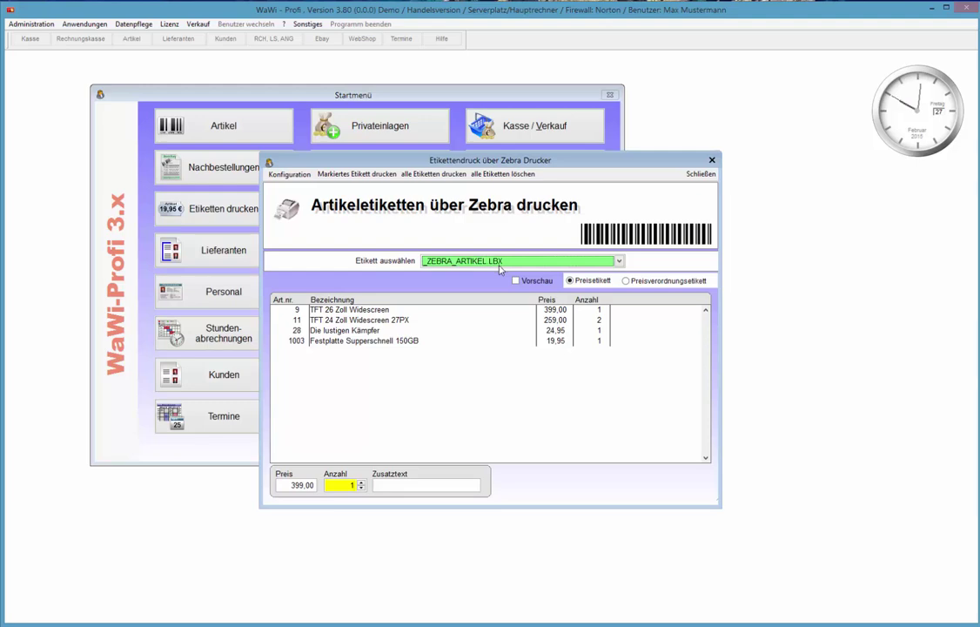
pyautogui.click(292, 175)
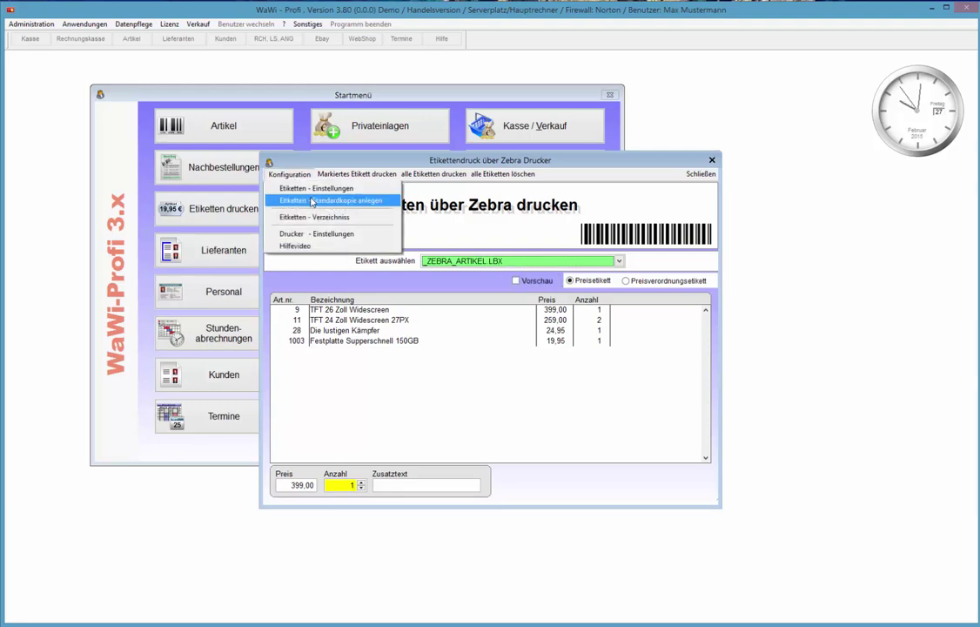
pyautogui.click(319, 201)
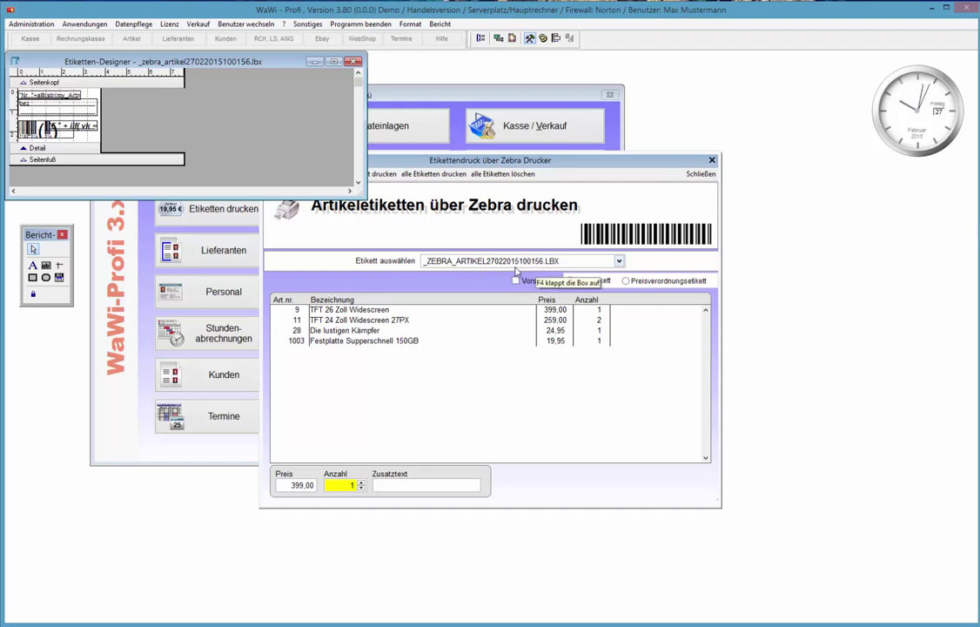
# - In the copied label's design, delete the description and barcode fields and place the price field directly beneath the article number field
pyautogui.moveTo(243, 70); pyautogui.dragTo(638, 365)
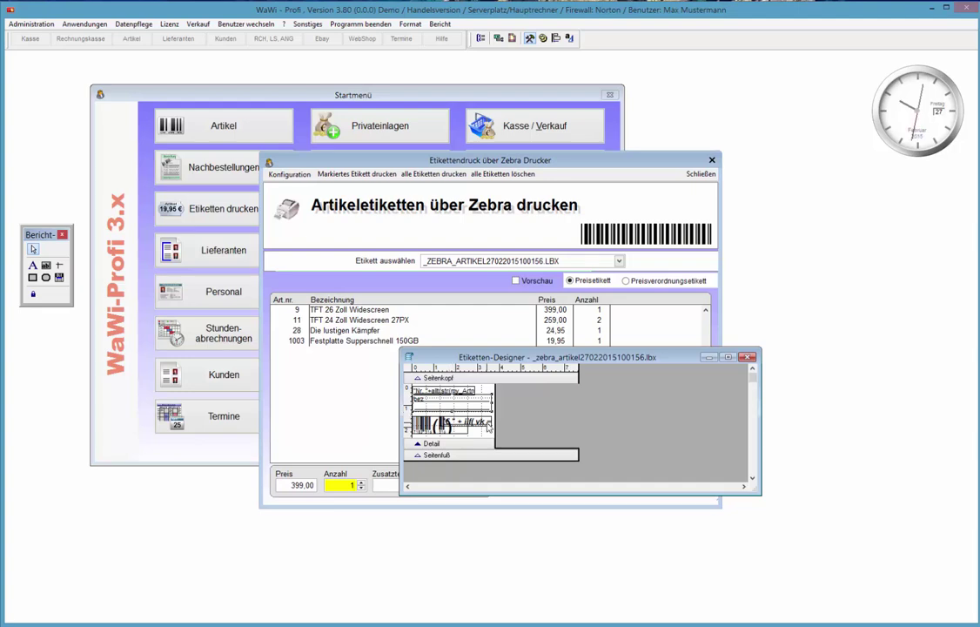
pyautogui.moveTo(418, 398); pyautogui.dragTo(426, 435)
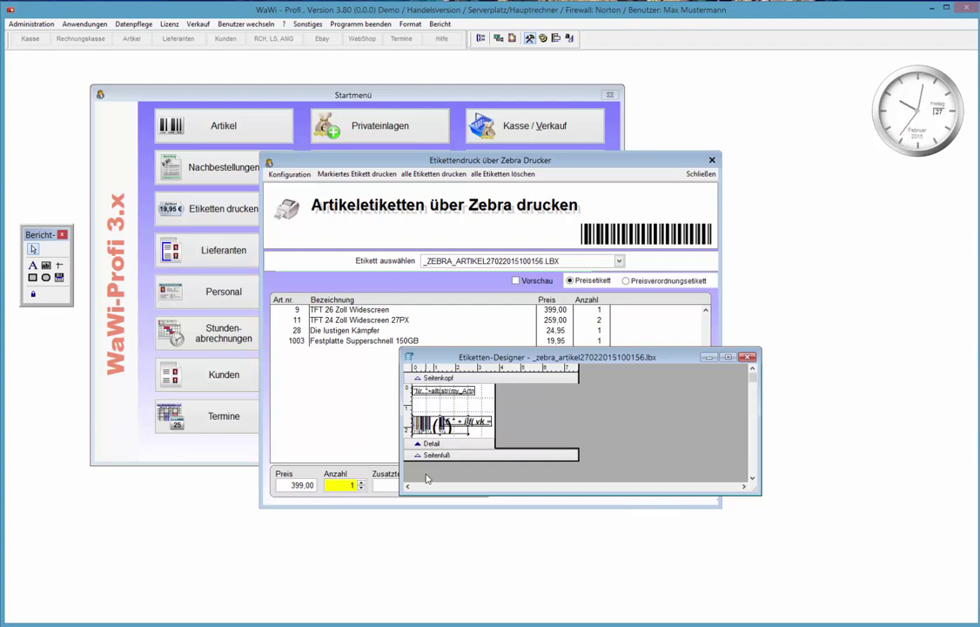
pyautogui.press('Delete')
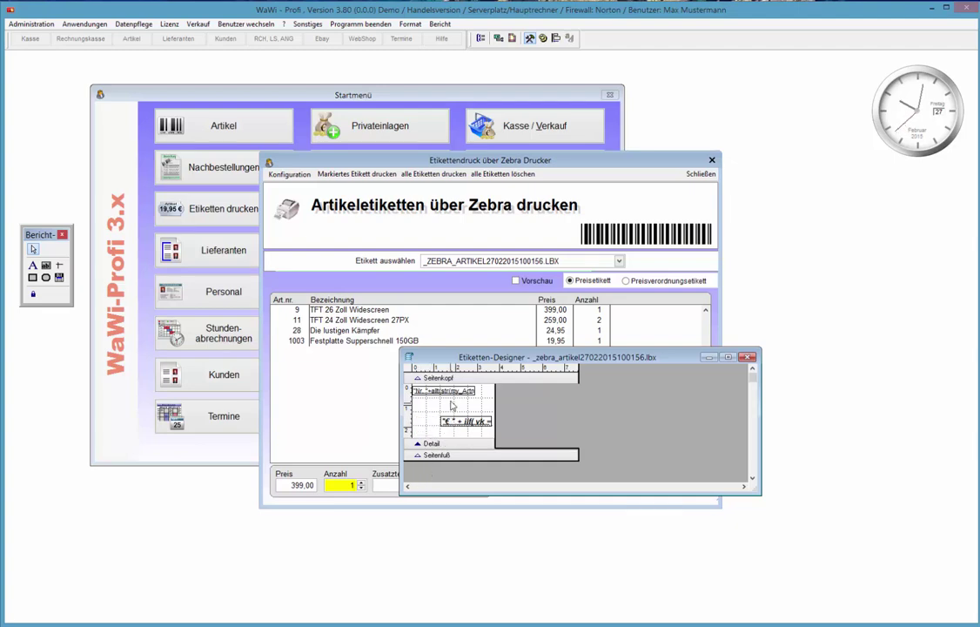
pyautogui.moveTo(452, 396)
pyautogui.mouseDown()
pyautogui.moveTo(474, 391)
pyautogui.moveTo(459, 402)
pyautogui.mouseUp()
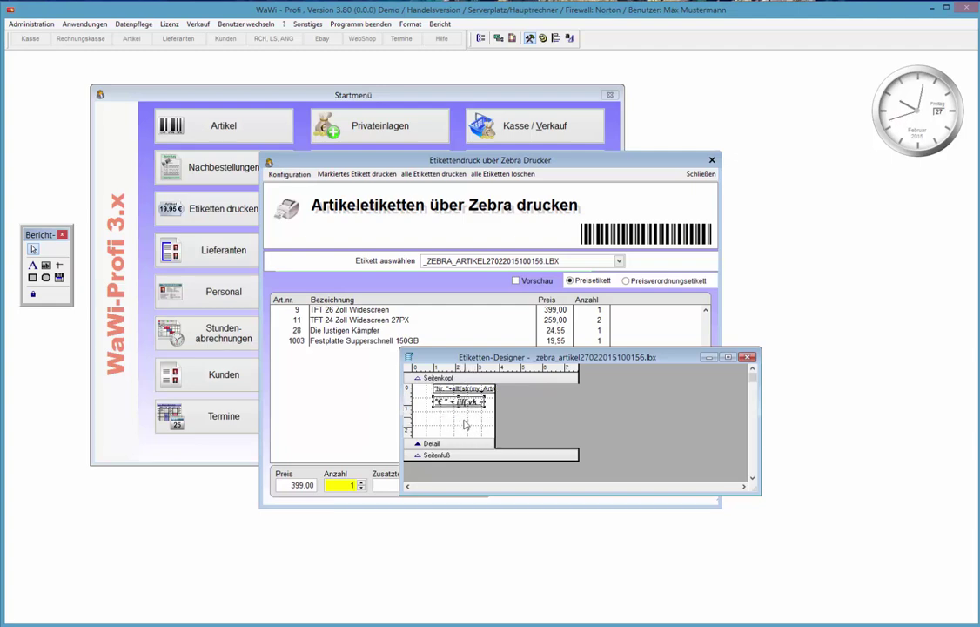
# - Open the report properties of the copied label
pyautogui.rightClick(466, 425)
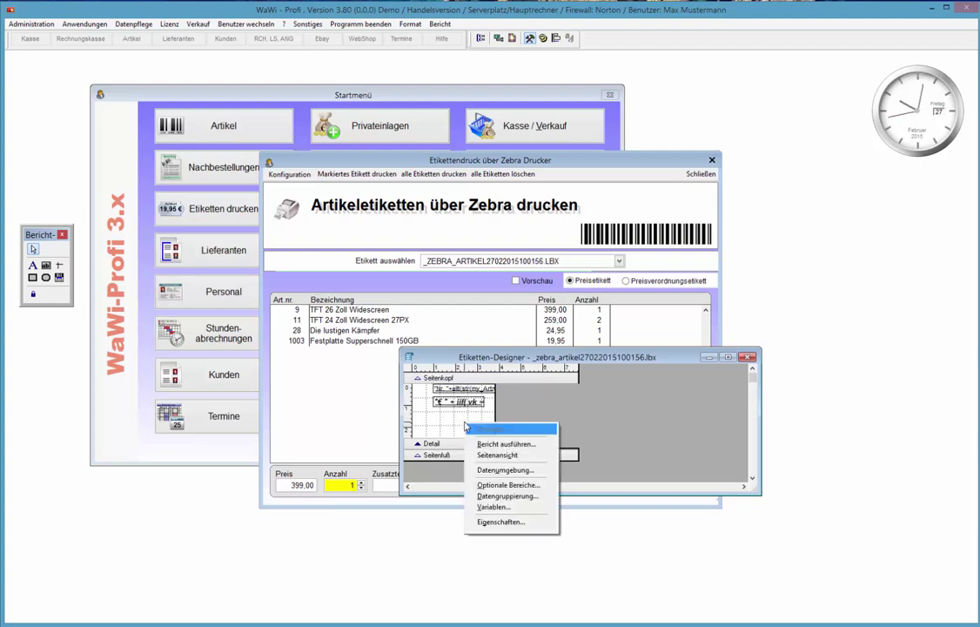
pyautogui.click(490, 523)
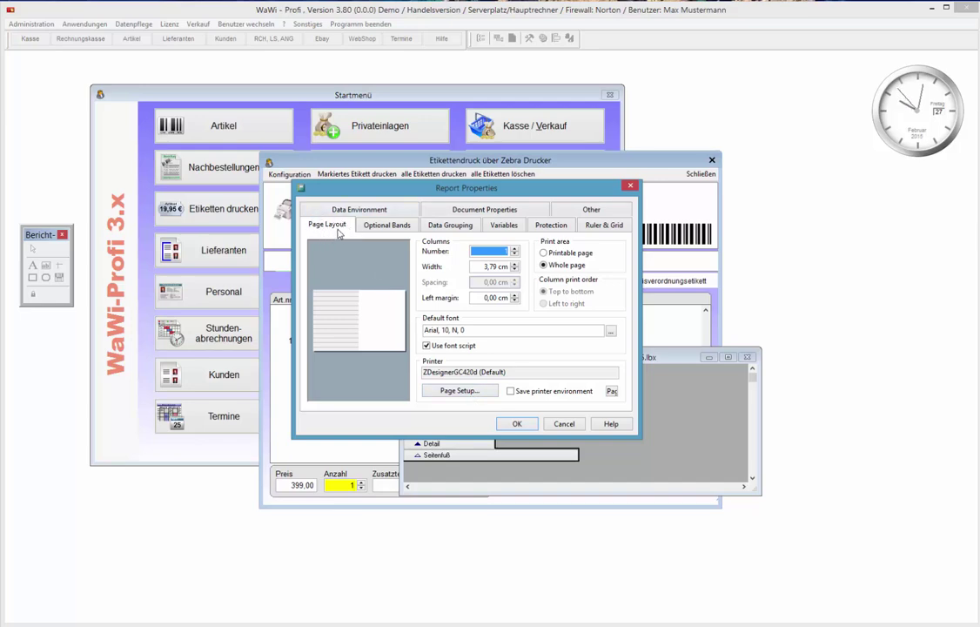
pyautogui.click(461, 391)
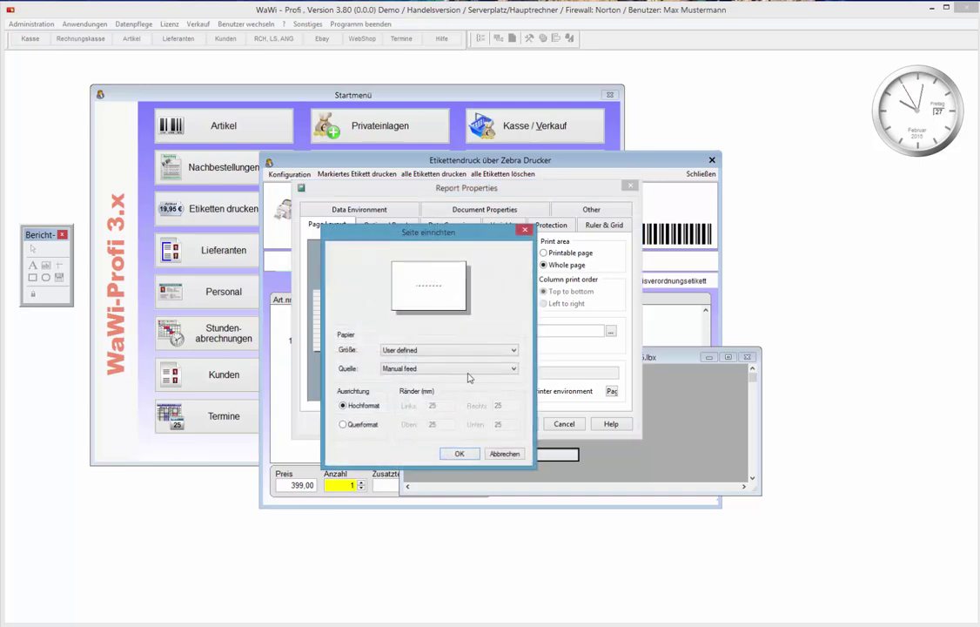
pyautogui.moveTo(470, 223); pyautogui.dragTo(287, 287)
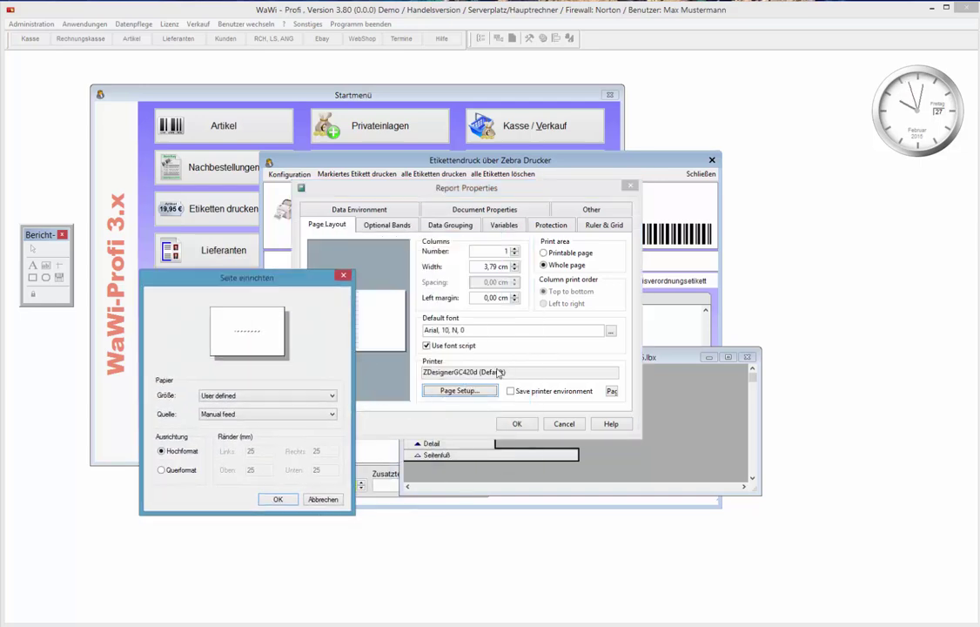
pyautogui.click(321, 498)
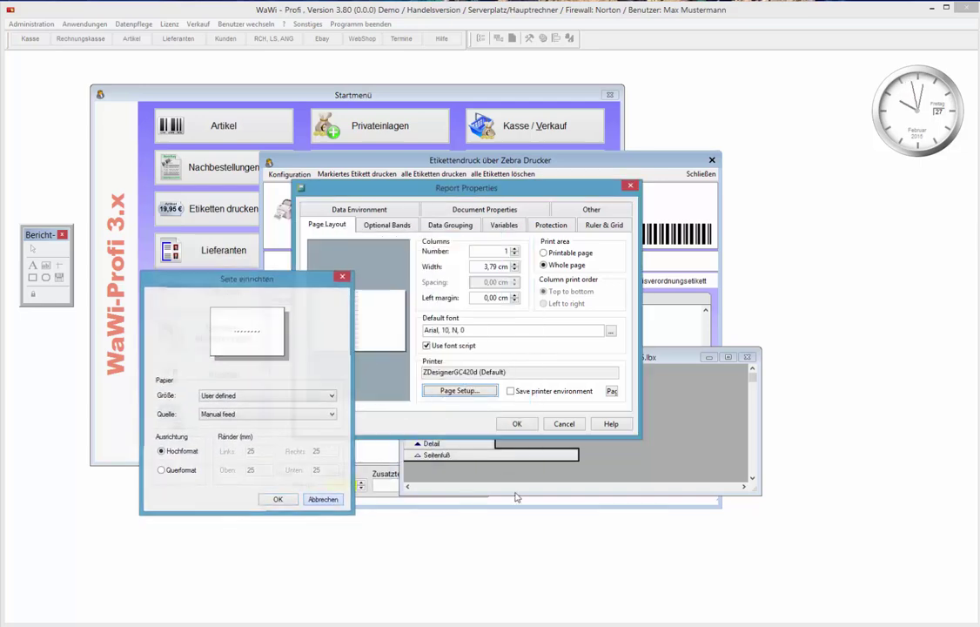
# - Select ZDesignerGC420d as the report's printer and set its page to 19x51mm in landscape orientation (Querformat)
pyautogui.click(613, 393)
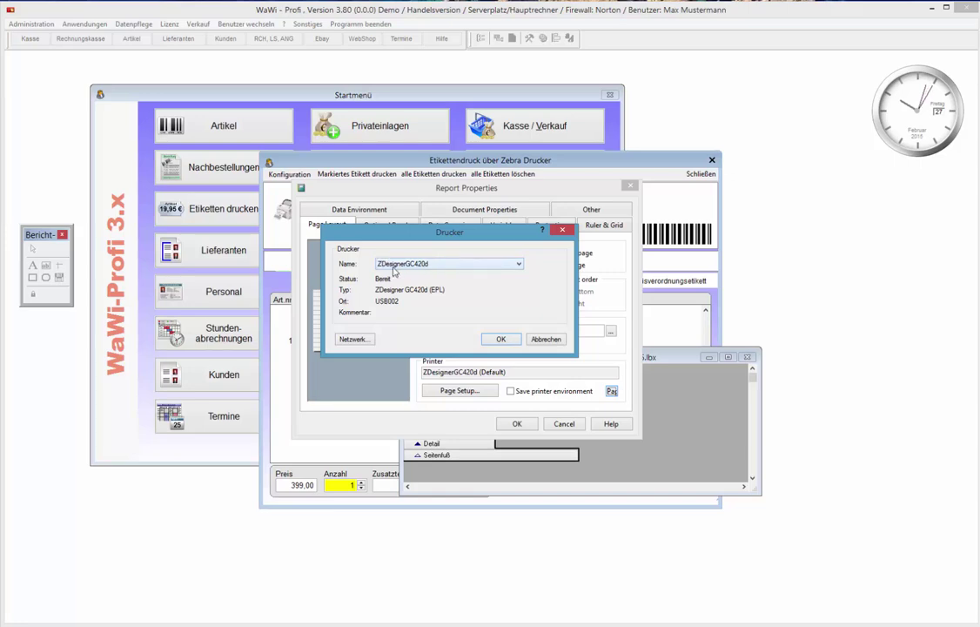
pyautogui.click(503, 340)
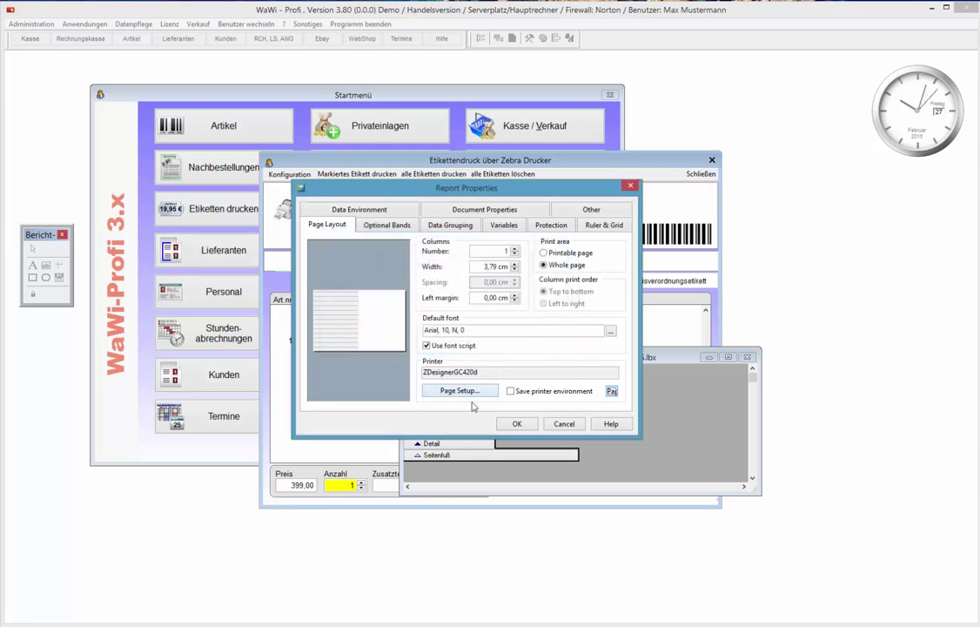
pyautogui.click(472, 392)
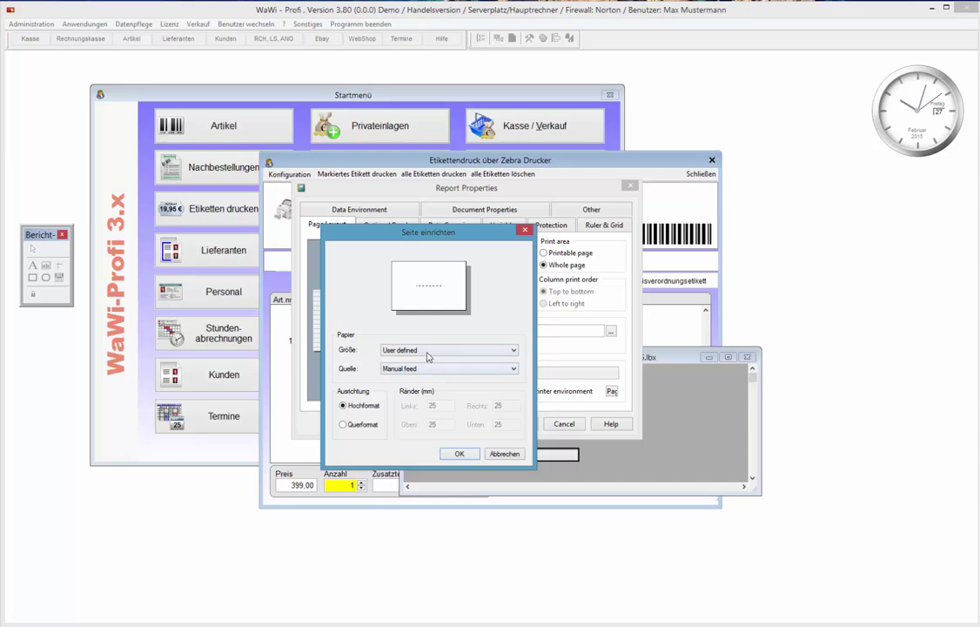
pyautogui.click(427, 351)
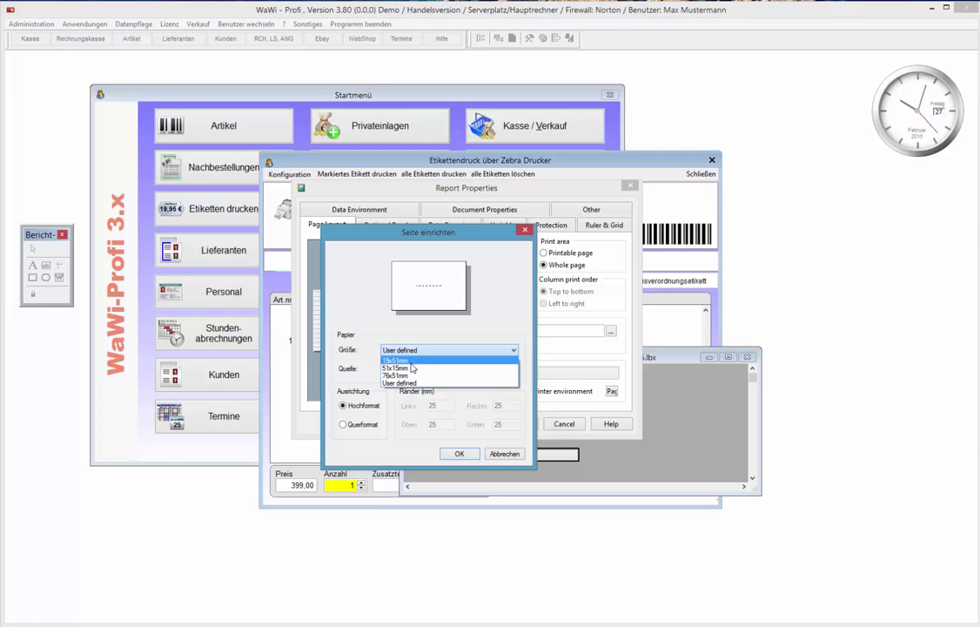
pyautogui.click(411, 360)
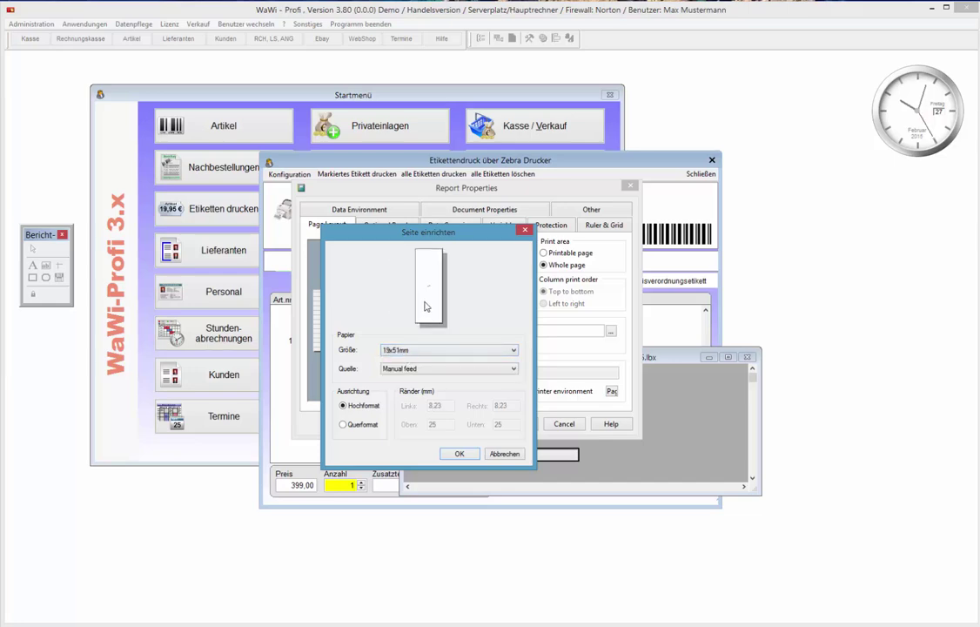
pyautogui.click(368, 427)
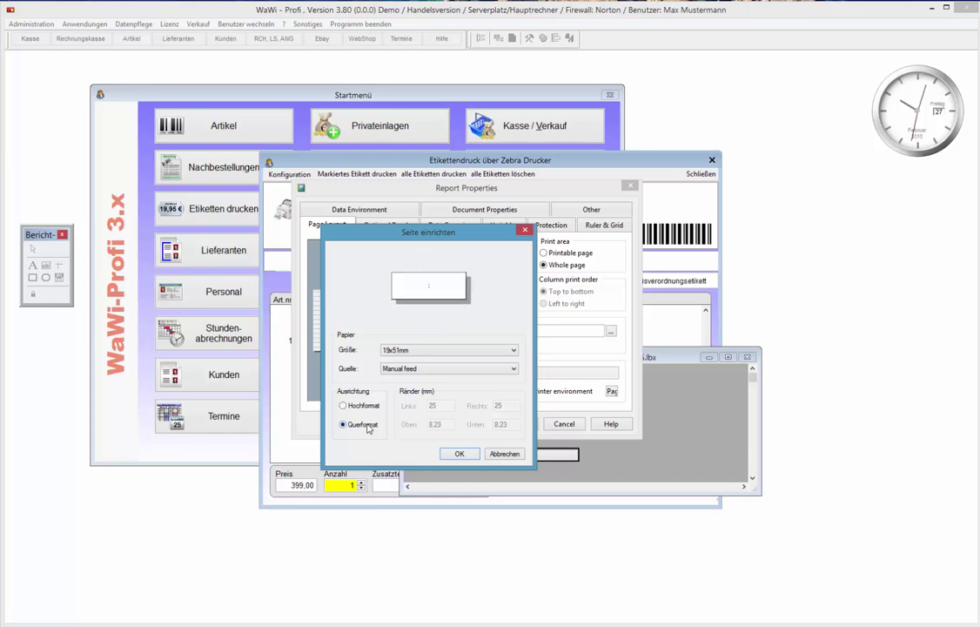
pyautogui.click(460, 454)
pyautogui.click(518, 424)
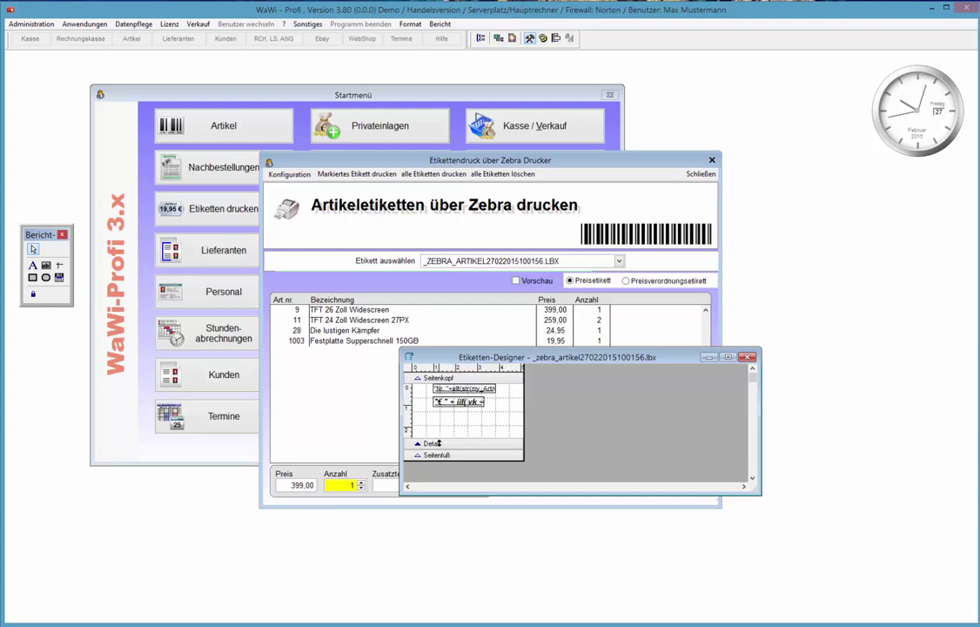
# - Set the height of the label's Detail band to 1,5 cm
pyautogui.doubleClick(439, 443)
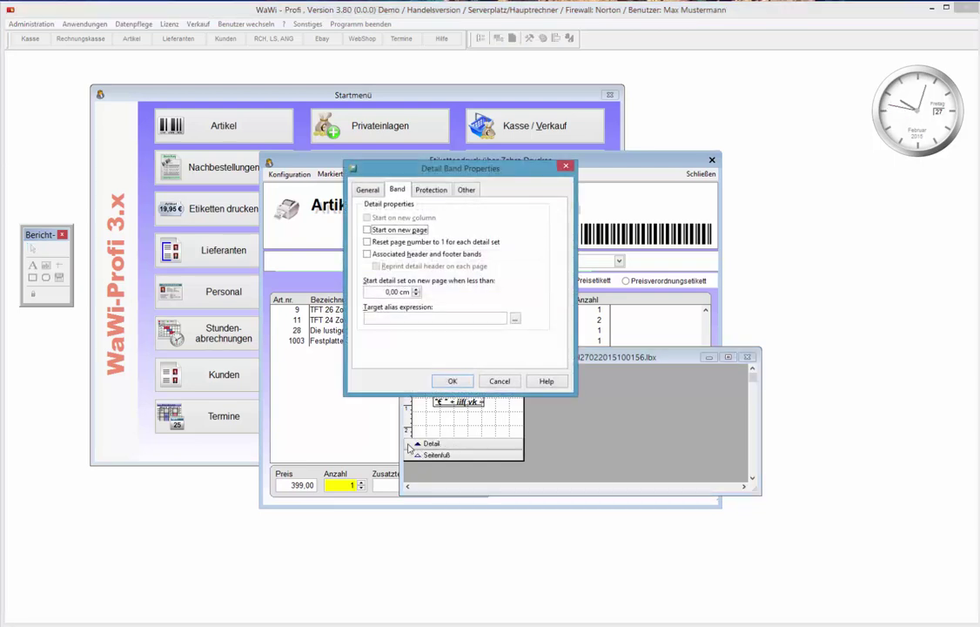
pyautogui.click(367, 190)
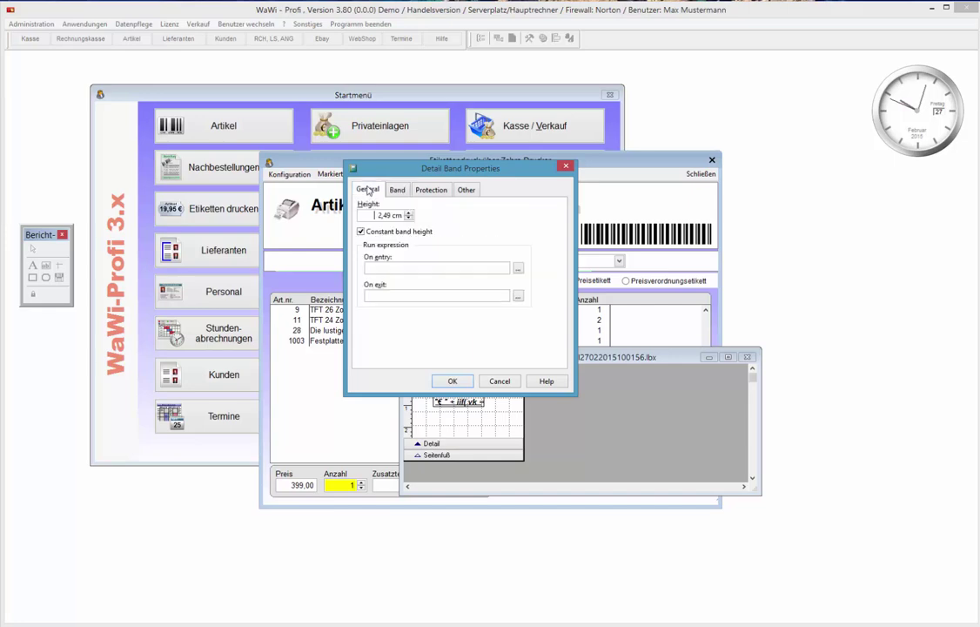
pyautogui.moveTo(375, 215); pyautogui.dragTo(403, 215)
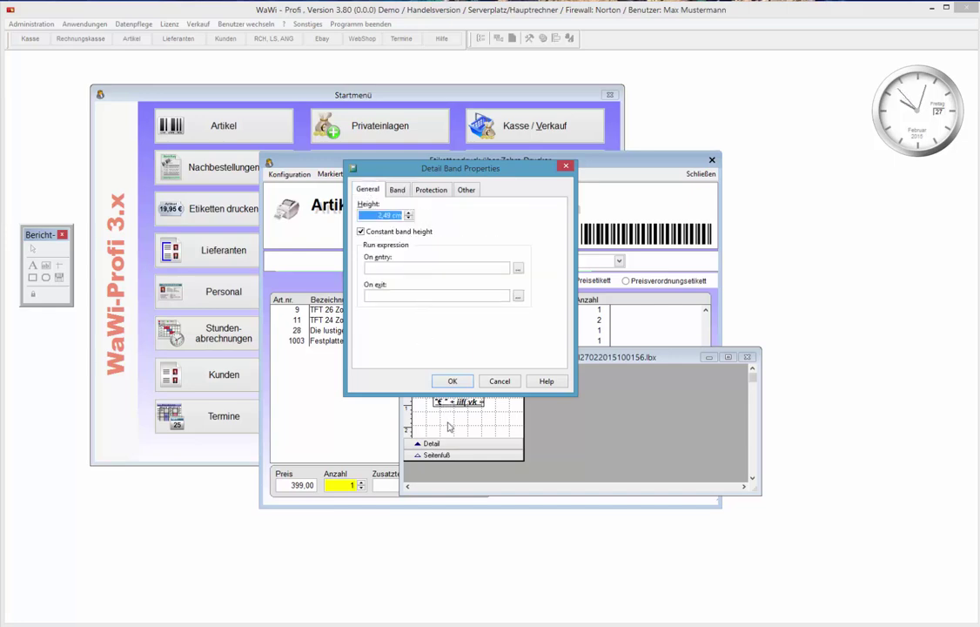
pyautogui.write('1,')
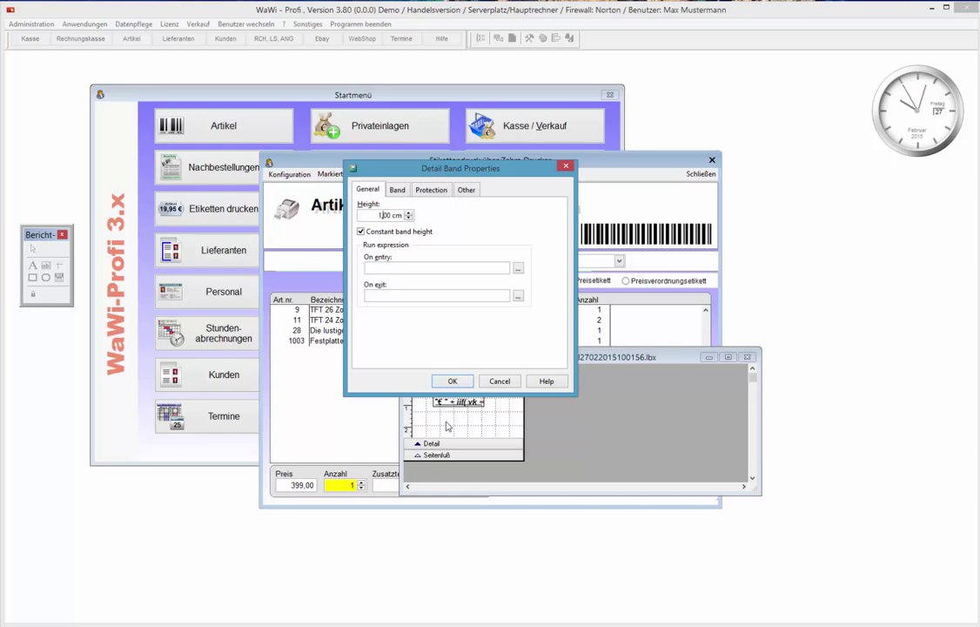
pyautogui.write('5')
pyautogui.click(451, 382)
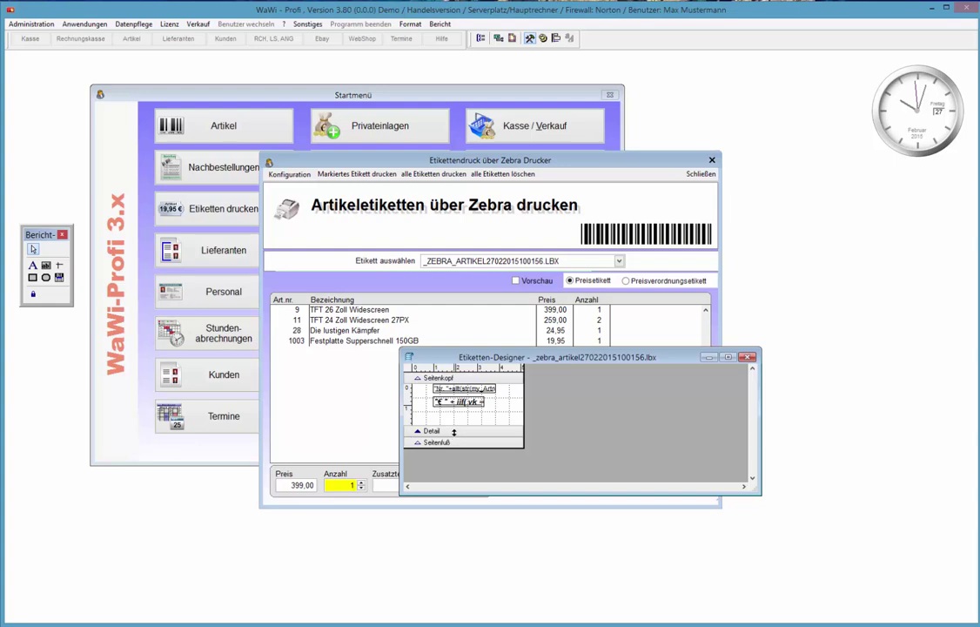
# - Move the price field to the label's lower right corner and the article number field to the upper right above it
pyautogui.click(470, 402)
pyautogui.moveTo(475, 416); pyautogui.dragTo(509, 430)
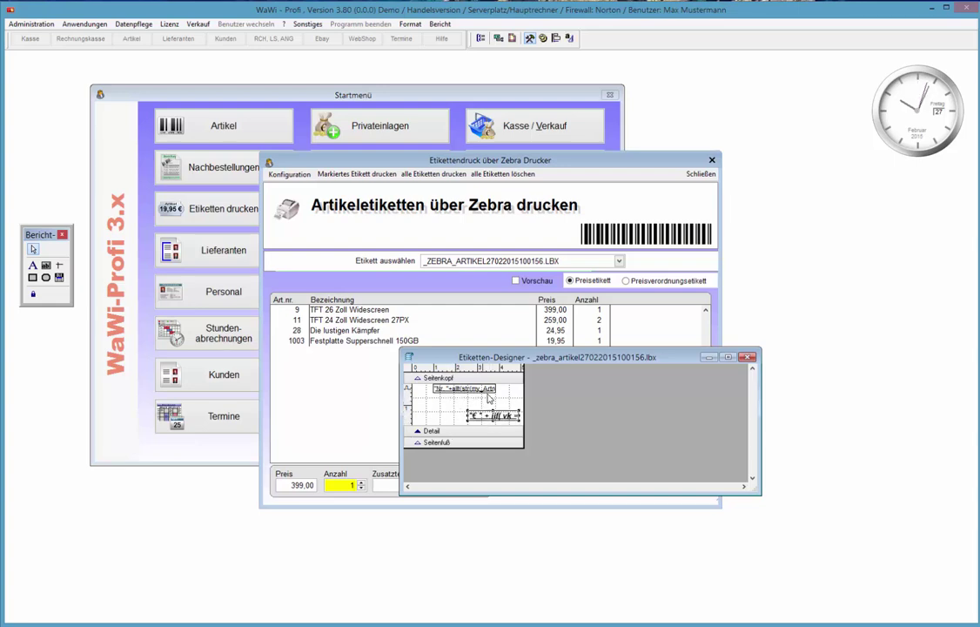
pyautogui.moveTo(488, 395); pyautogui.dragTo(509, 400)
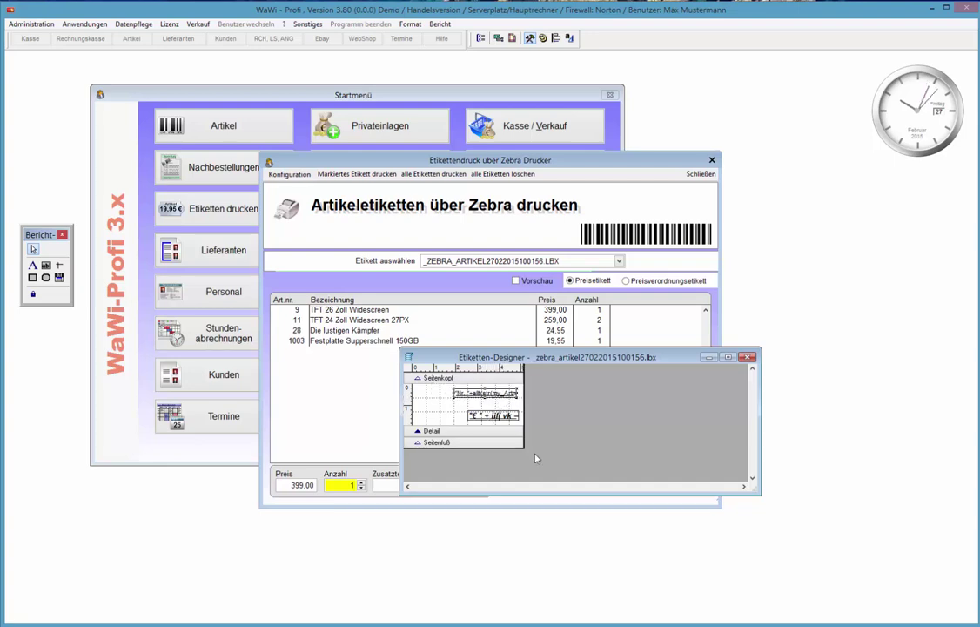
# - Open the price field's properties and show its style settings
pyautogui.doubleClick(495, 415)
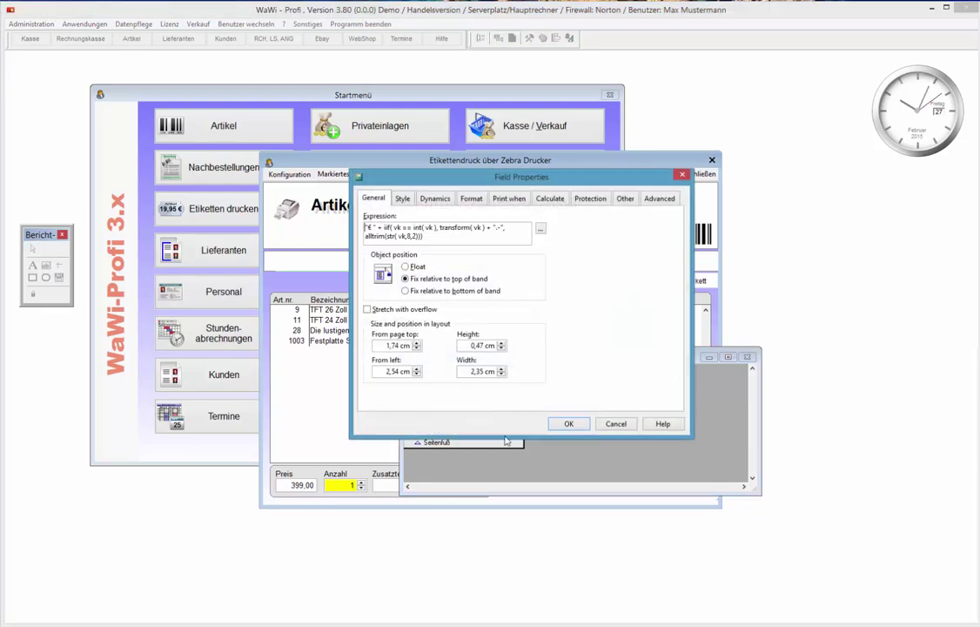
pyautogui.click(401, 199)
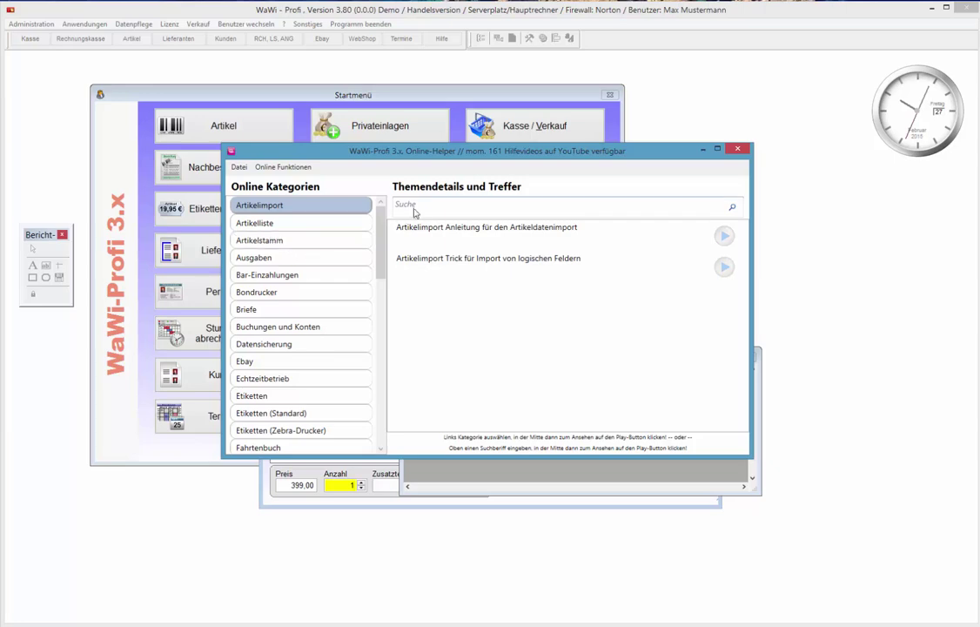
# - Search the Online-Helper for "etikett", browse the help videos in the Etiketten category and close the helper
pyautogui.write('etikett')
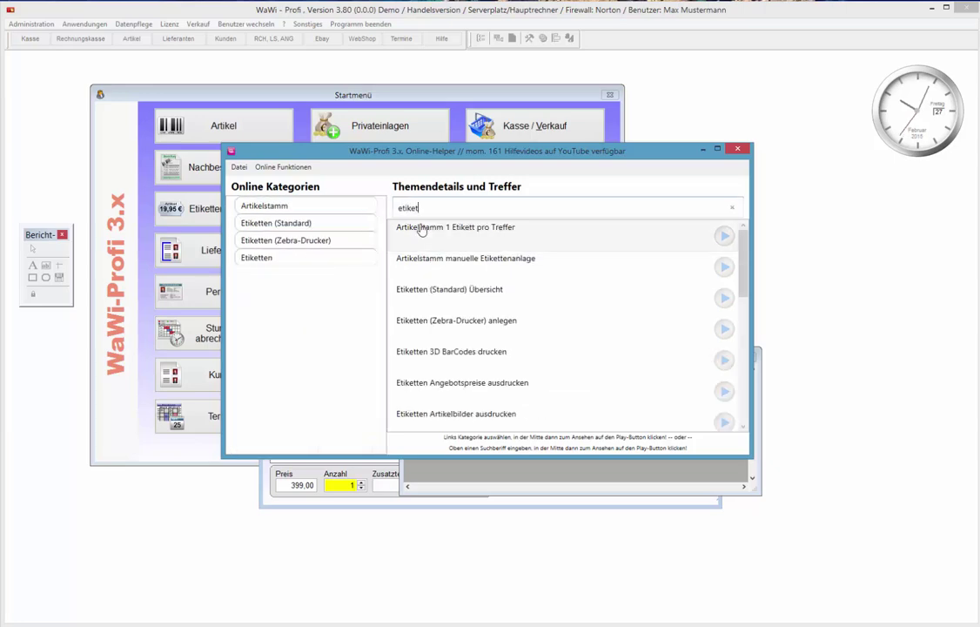
pyautogui.click(319, 259)
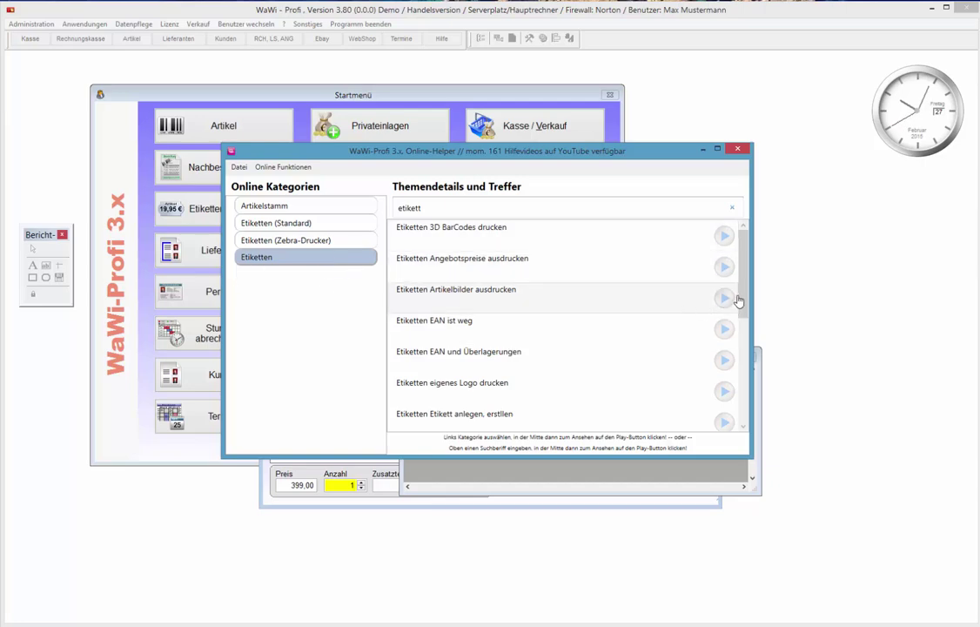
pyautogui.moveTo(746, 308); pyautogui.dragTo(757, 403)
pyautogui.scroll(2, 747, 331)
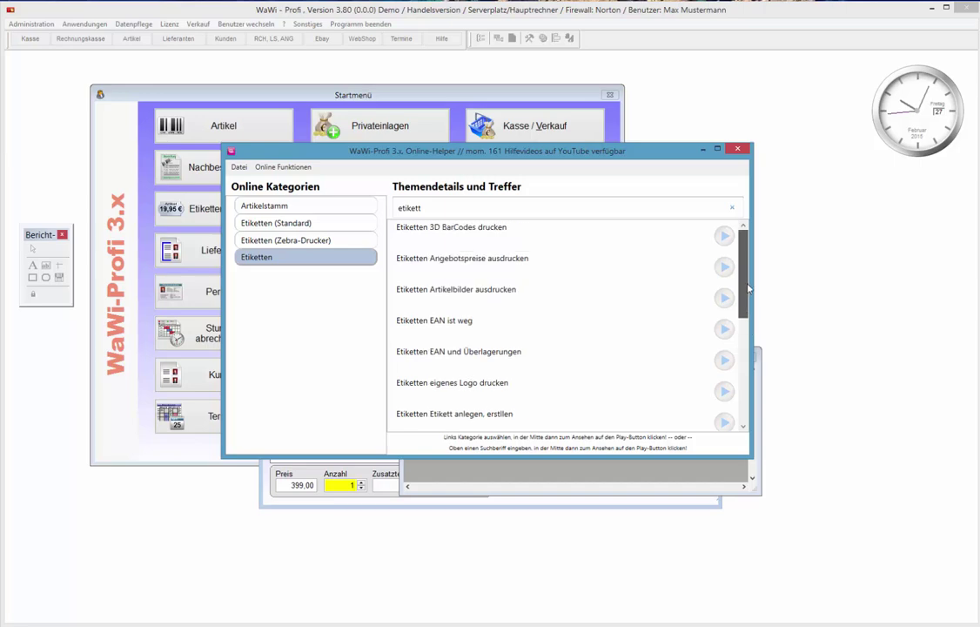
pyautogui.scroll(-7, 747, 330)
pyautogui.scroll(5, 750, 335)
pyautogui.scroll(1, 750, 335)
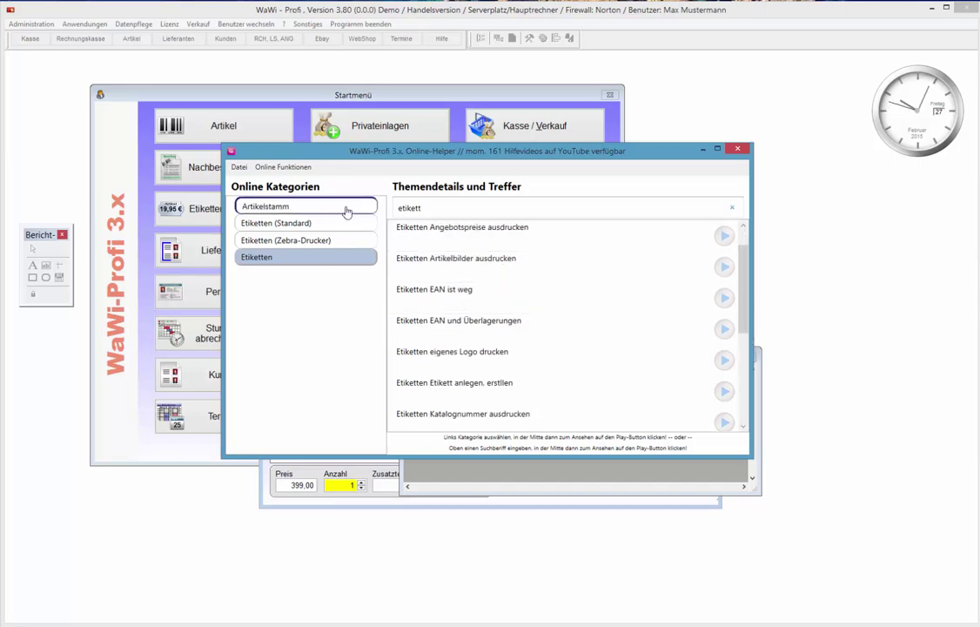
pyautogui.click(740, 151)
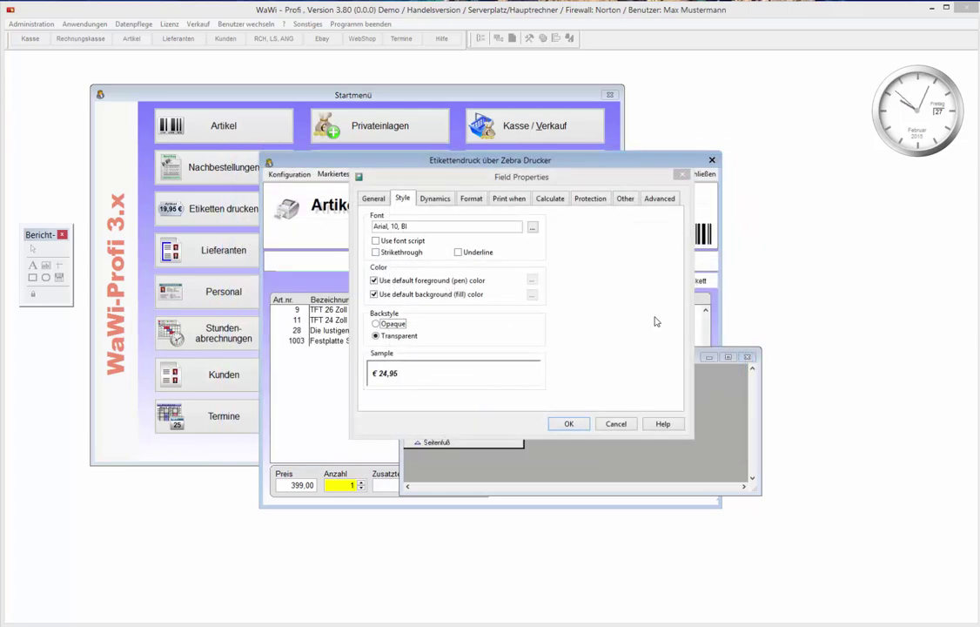
# - Set the price field's font size to 14 and apply the changed field properties
pyautogui.click(533, 227)
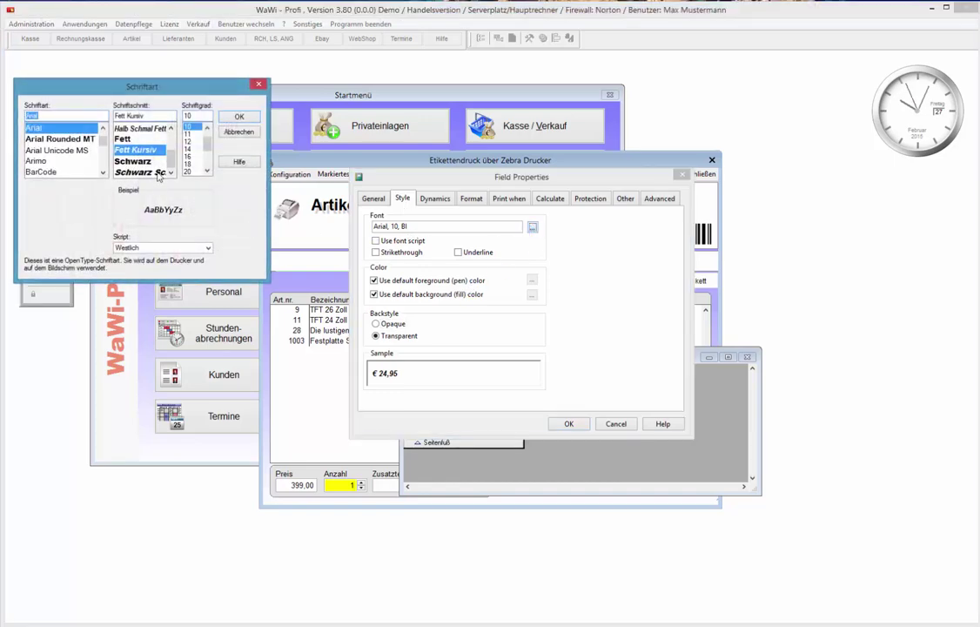
pyautogui.click(191, 157)
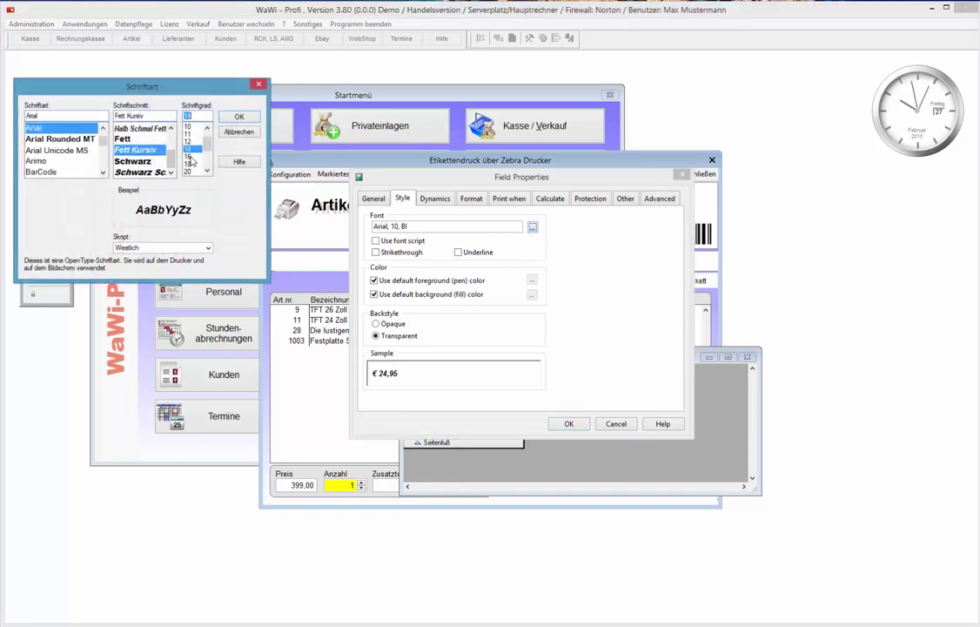
pyautogui.click(238, 115)
pyautogui.click(568, 424)
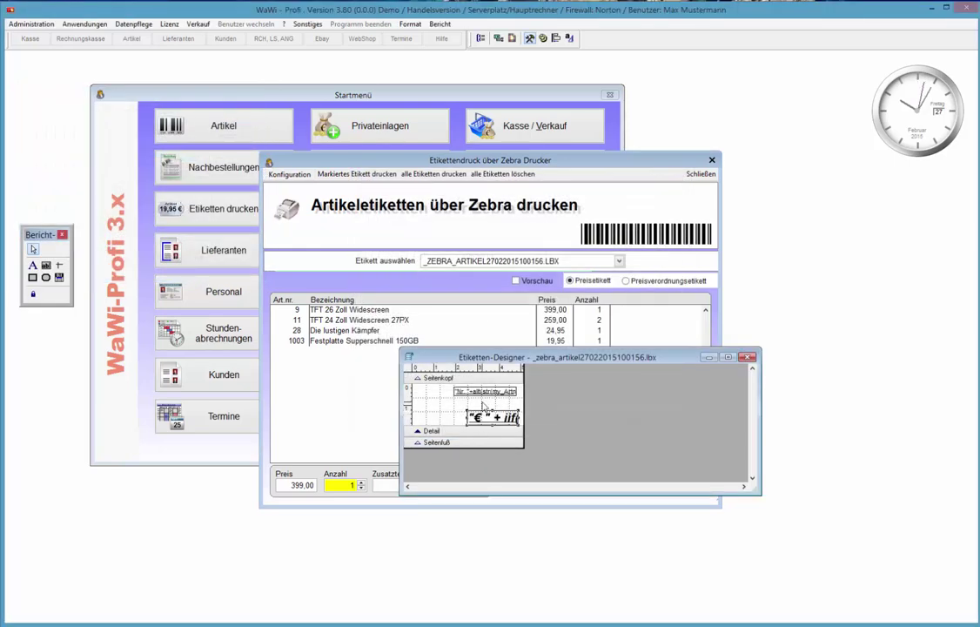
# - Shift the price field left, widen it towards the label's right edge and nudge it slightly upward
pyautogui.press('Left')
pyautogui.press('Left')
pyautogui.press('Left')
pyautogui.press('Left')
pyautogui.hotkey('shift', 'Right')
pyautogui.hotkey('shift', 'Right')
pyautogui.hotkey('shift', 'Right')
pyautogui.hotkey('shift', 'Right')
pyautogui.hotkey('shift', 'Right')
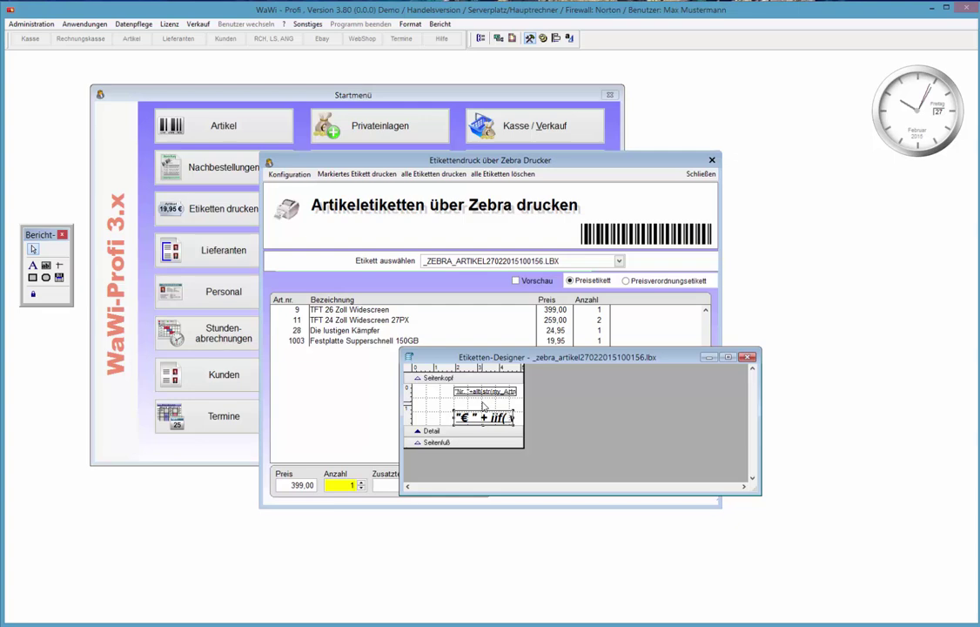
pyautogui.press('Left')
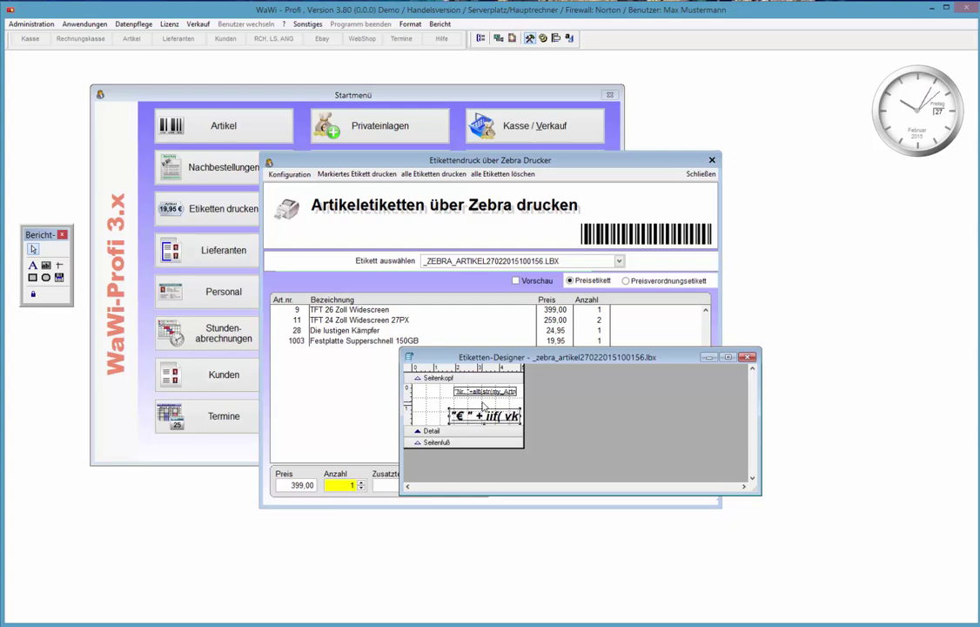
pyautogui.press('Up')
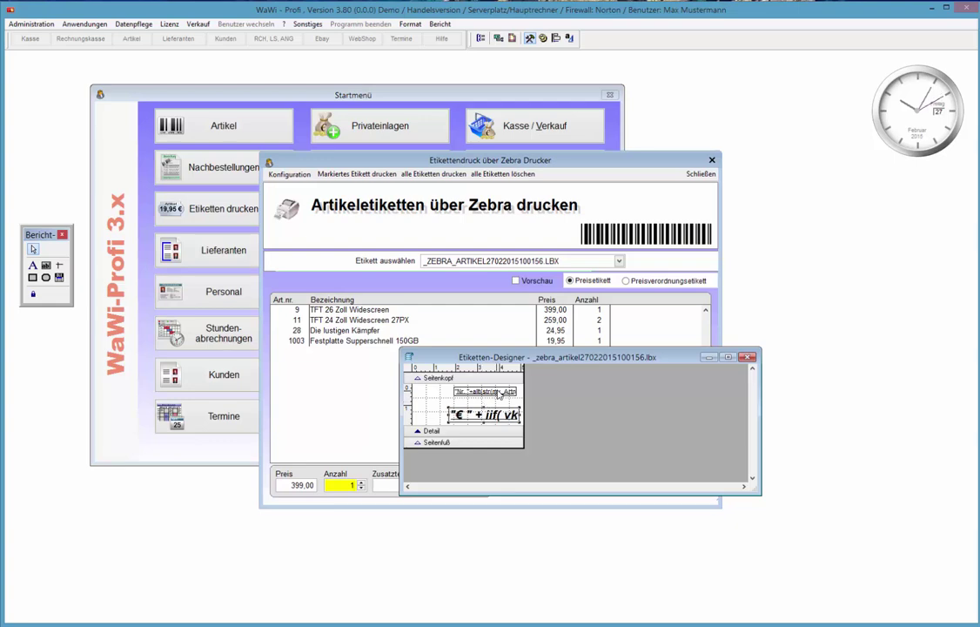
pyautogui.press('Tab')
pyautogui.click(415, 443)
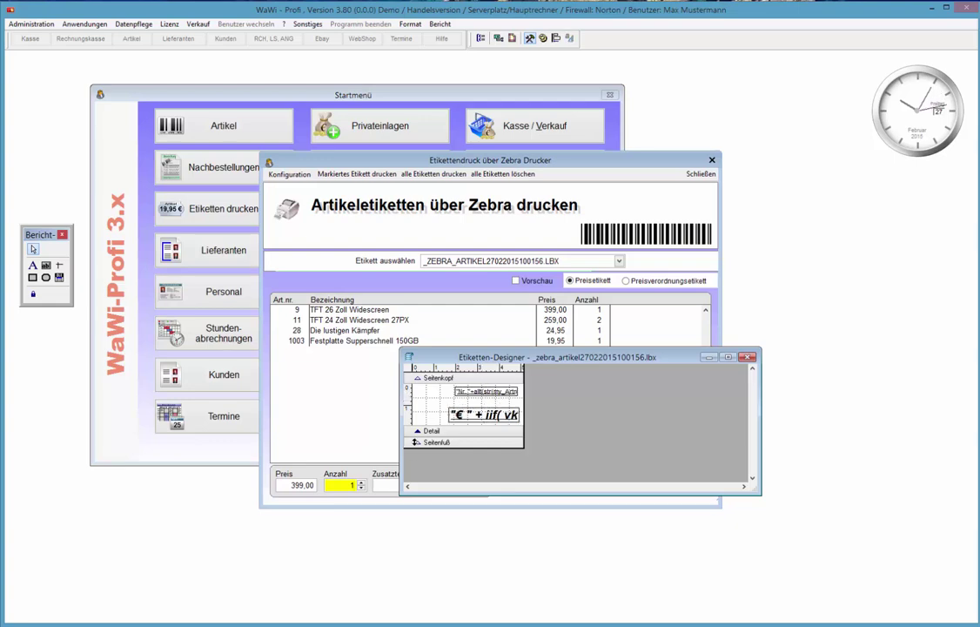
# - Close the label designer with the changes saved and choose _ZEBRA_ARTIKEL27022015100156.LBX as the label for printing
pyautogui.click(750, 358)
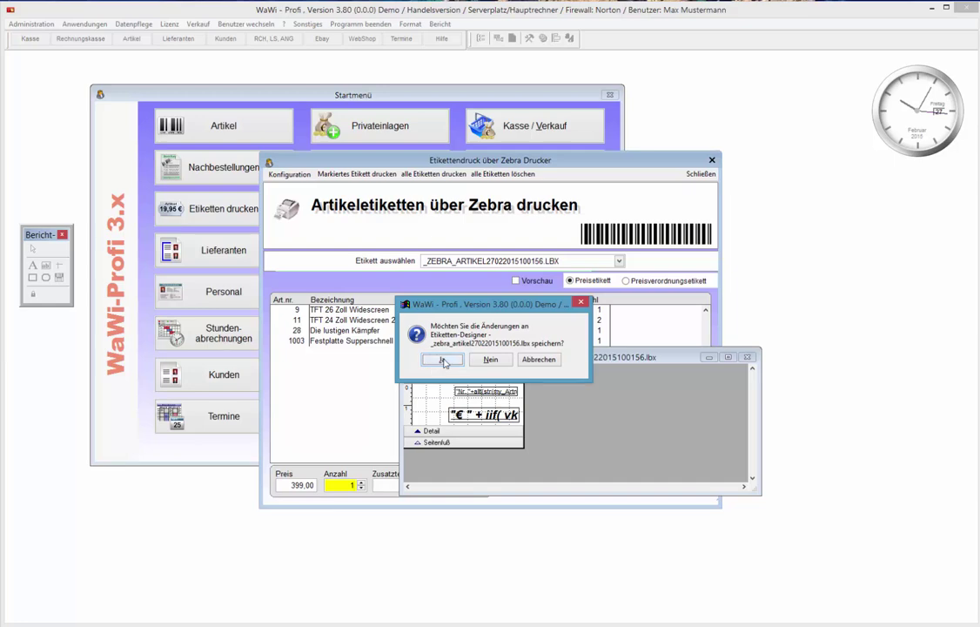
pyautogui.click(444, 361)
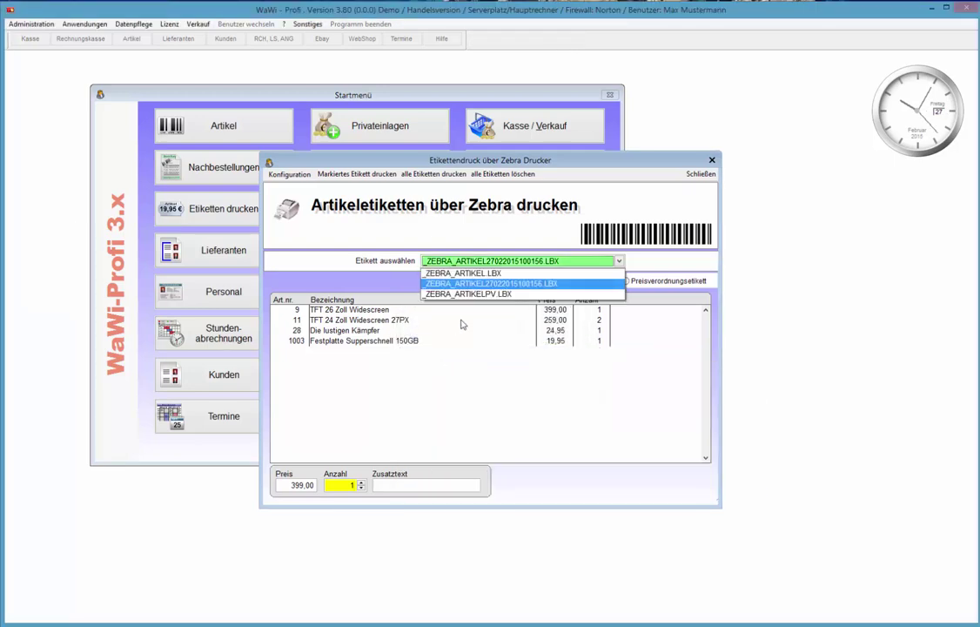
pyautogui.click(470, 285)
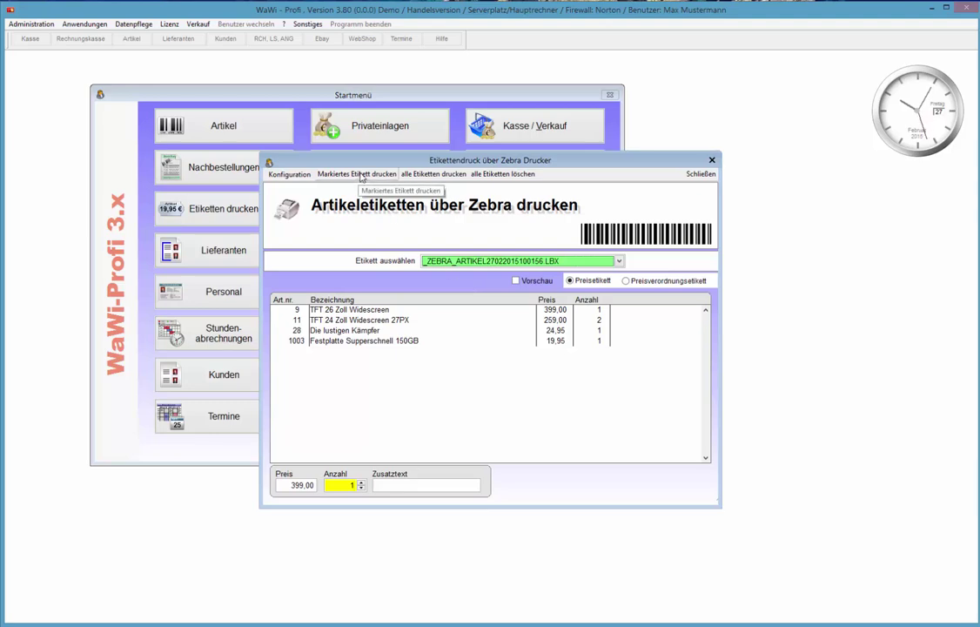
# - Print only the label of the article Festplatte Supperschnell 150GB on the ZDesignerGC420d printer
pyautogui.click(340, 330)
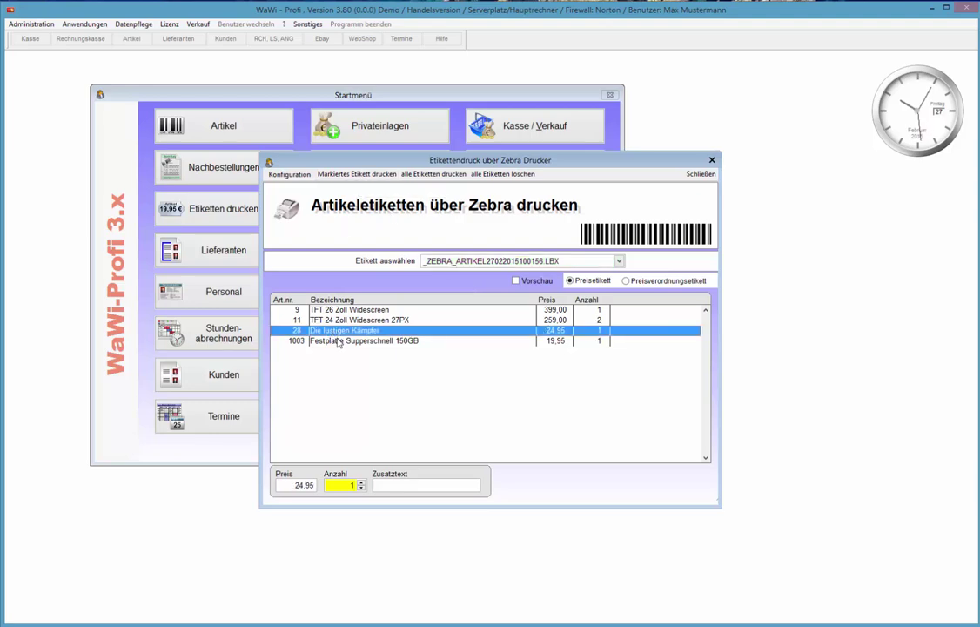
pyautogui.click(341, 340)
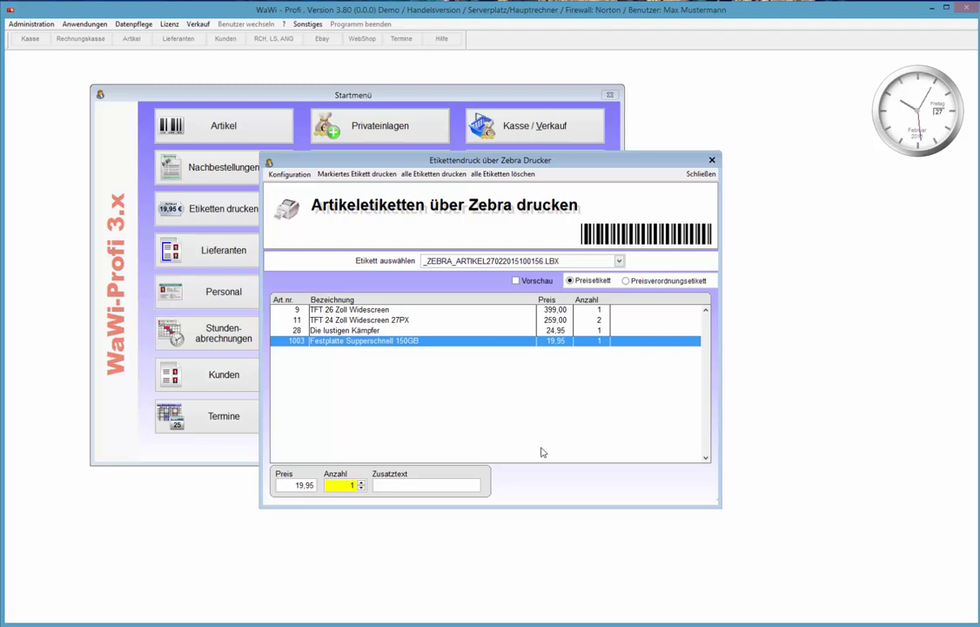
pyautogui.click(357, 174)
pyautogui.moveTo(208, 92); pyautogui.dragTo(634, 394)
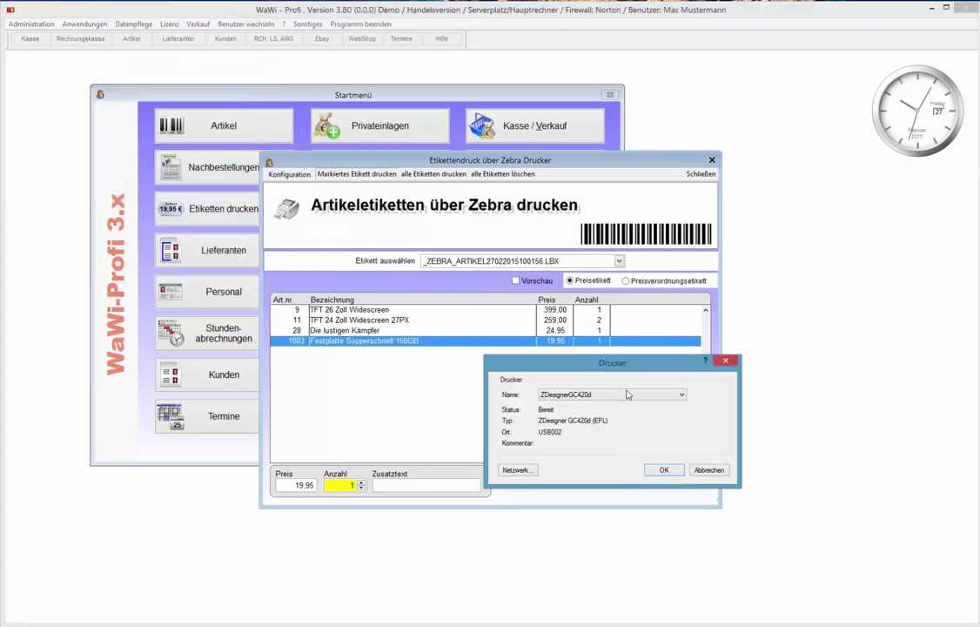
pyautogui.click(660, 470)
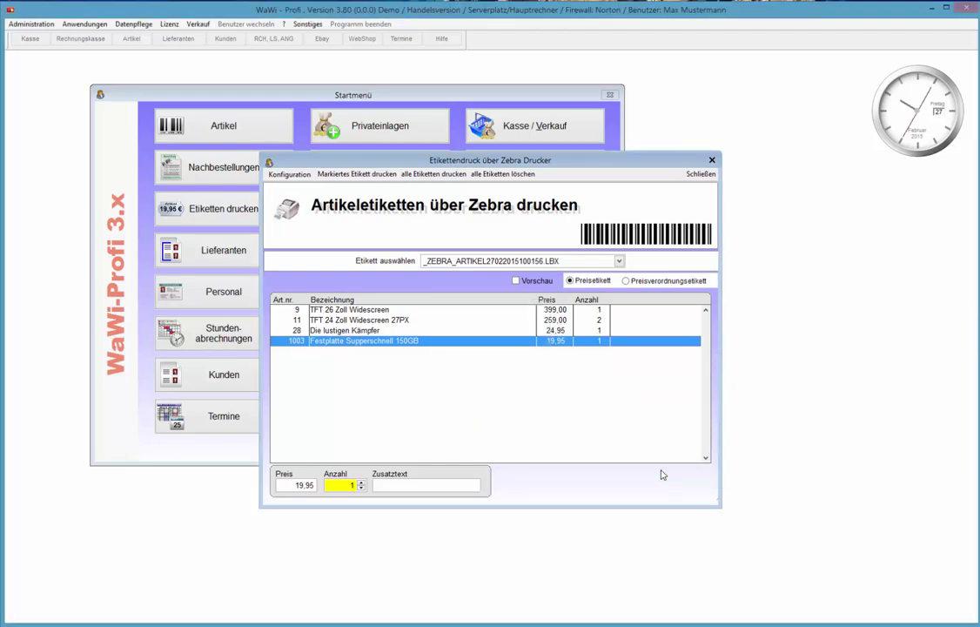